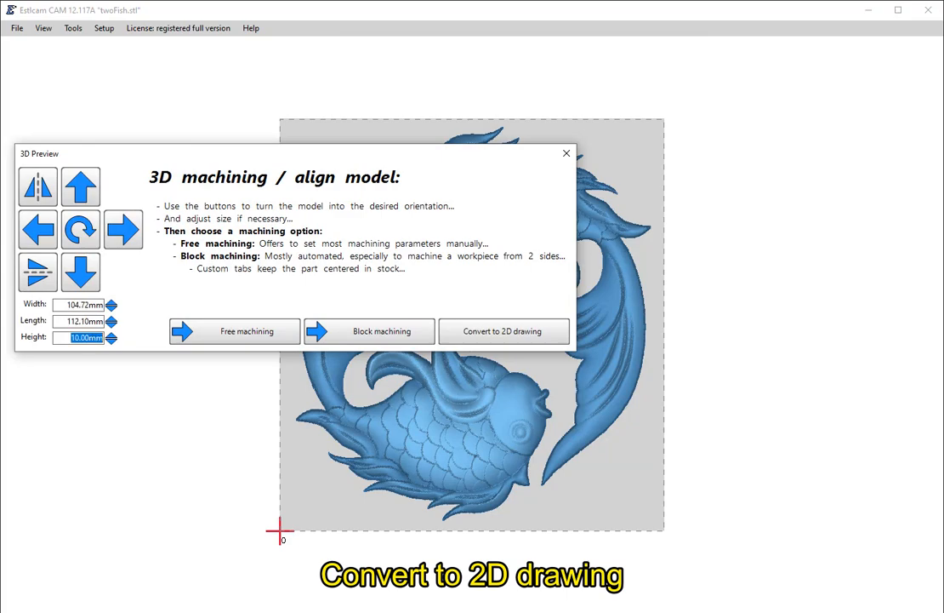
- Convert the fish model to a 2D drawing and add the text "v12.117 ok" just below the outline's lower-left corner
{"action": "left_click", "coordinate": [459, 331]}
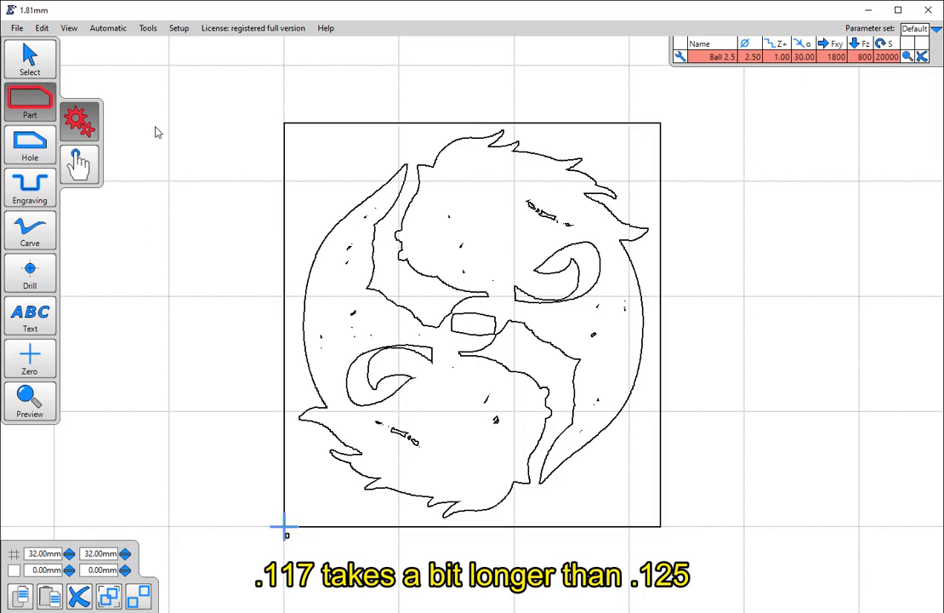
{"action": "left_click", "coordinate": [36, 271]}
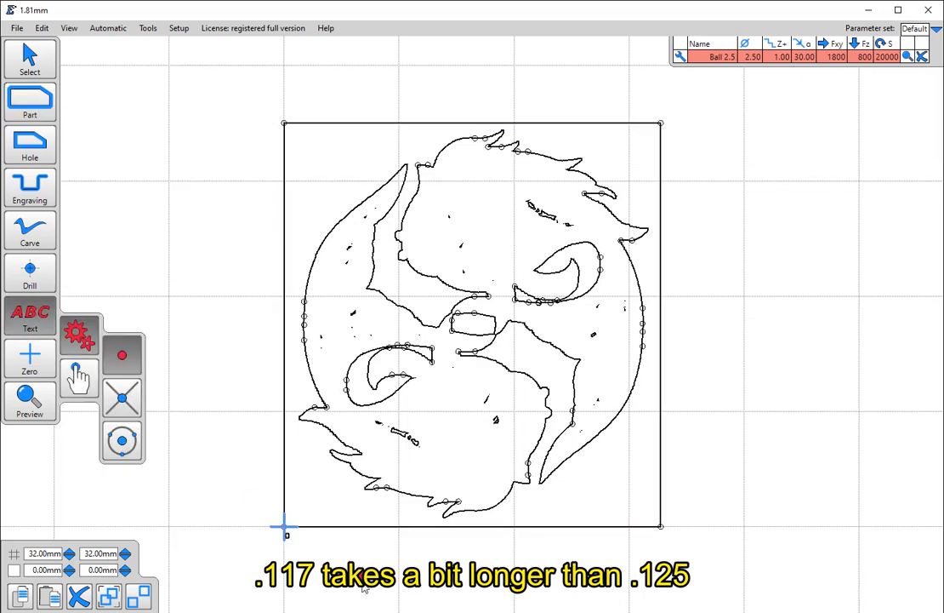
{"action": "left_click", "coordinate": [291, 580]}
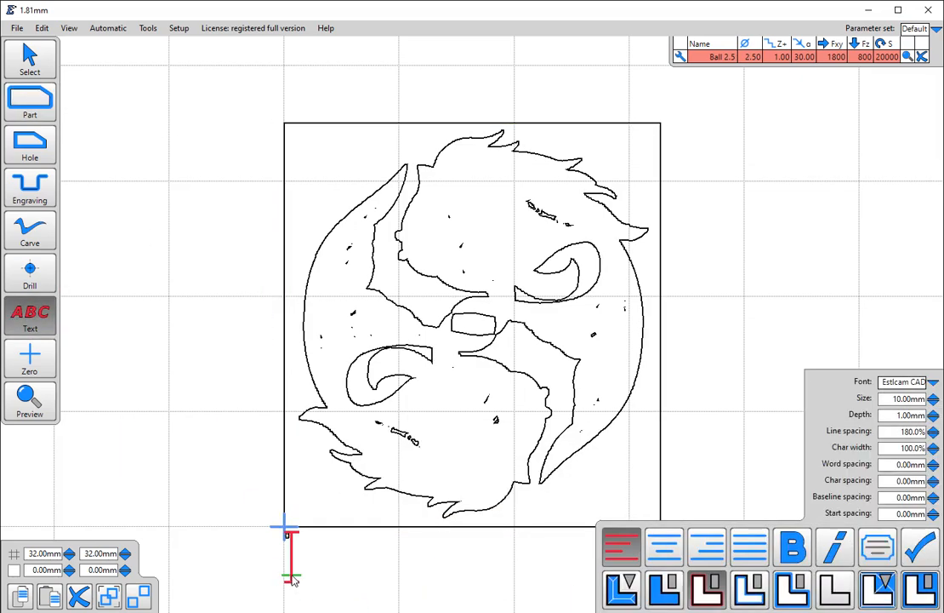
{"action": "type", "text": "v"}
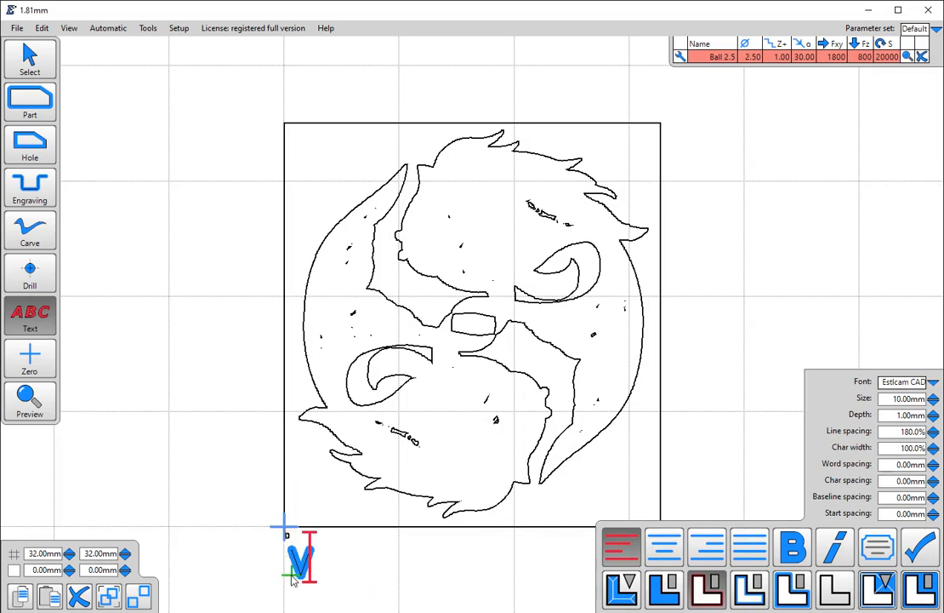
{"action": "type", "text": "12.11"}
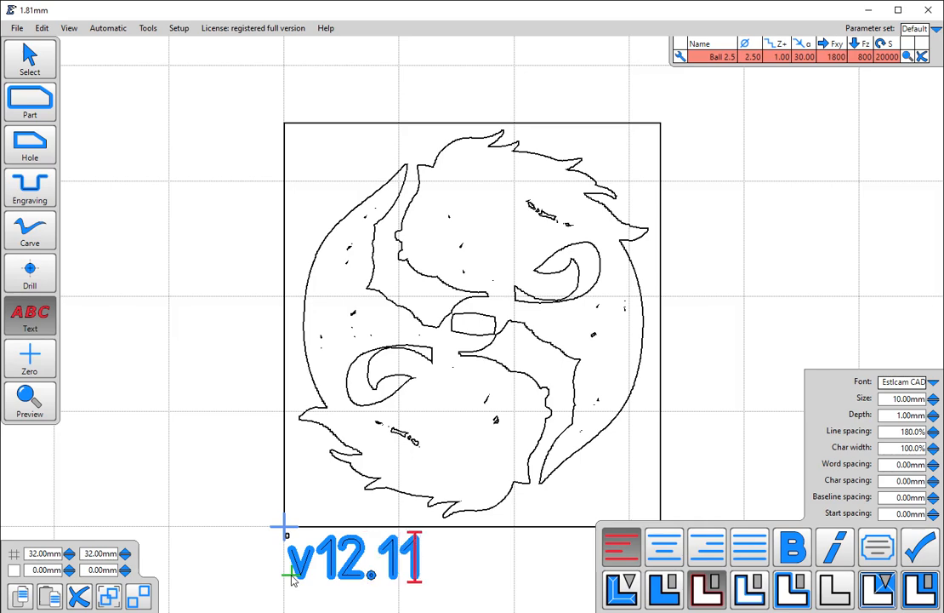
{"action": "type", "text": "7 ok"}
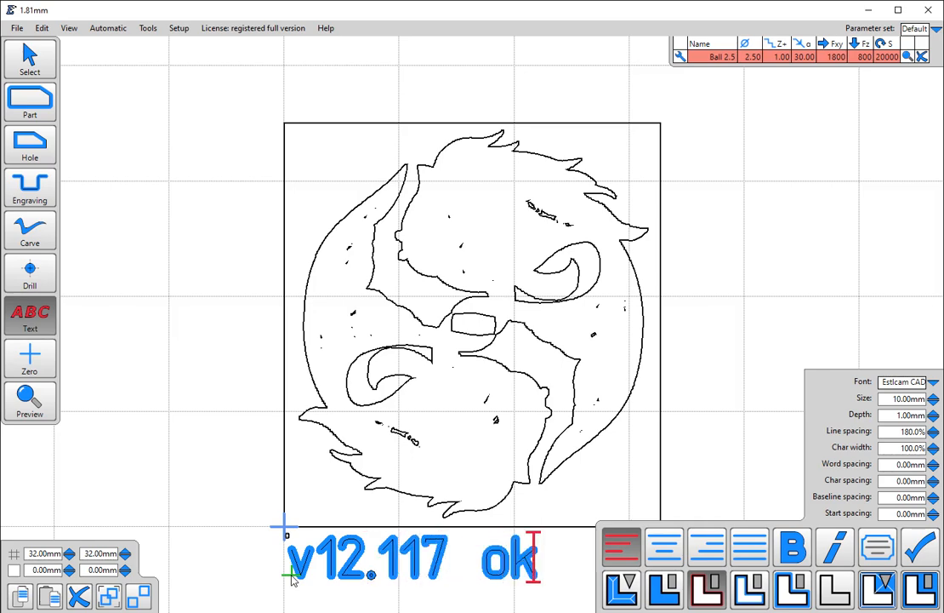
{"action": "left_click", "coordinate": [919, 549]}
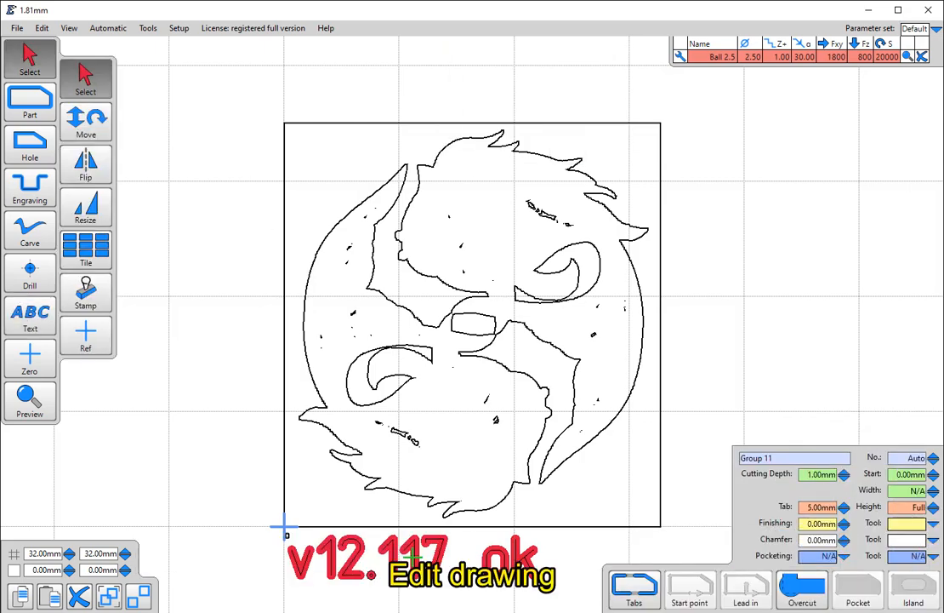
- Open the drawing for editing in Inkscape, importing the DXF with manual scaling at factor 1.0
{"action": "left_click", "coordinate": [16, 30]}
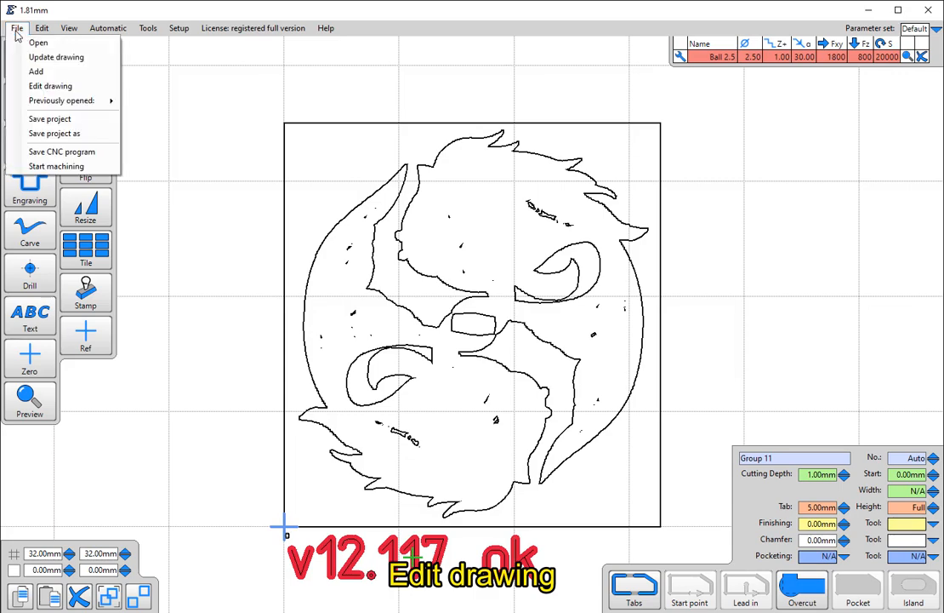
{"action": "left_click", "coordinate": [76, 87]}
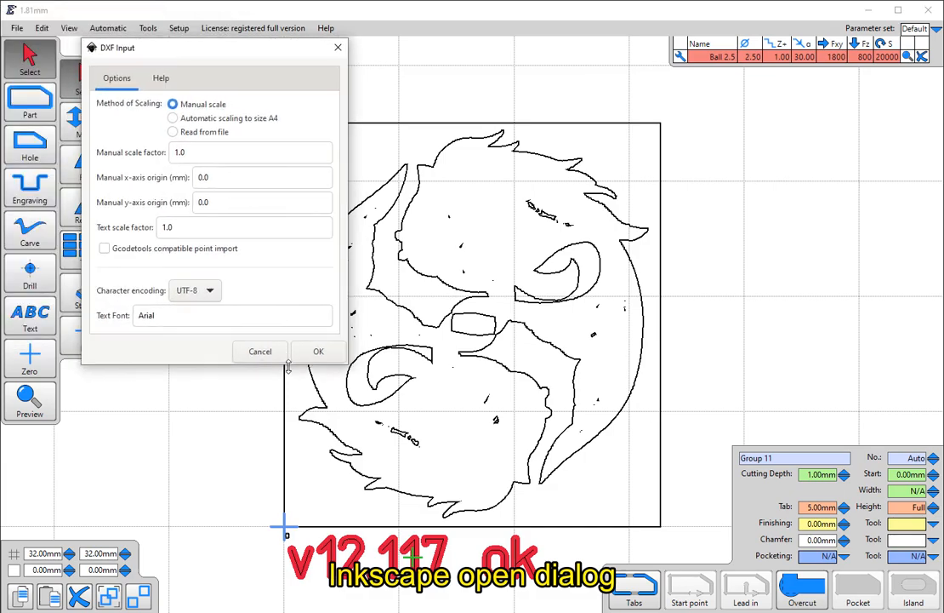
{"action": "left_click", "coordinate": [310, 352]}
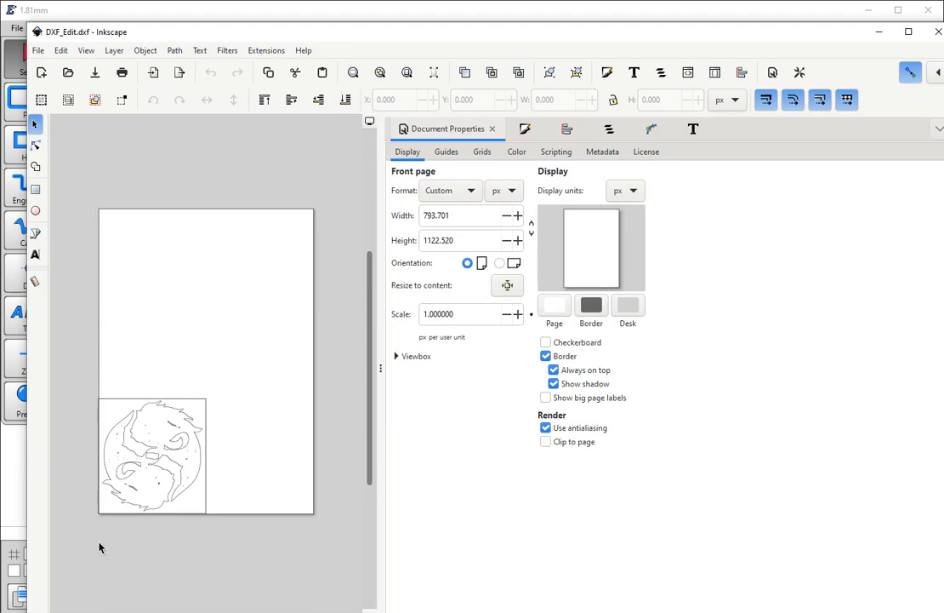
- Set the front page format unit of the document to mm
{"action": "scroll", "coordinate": [99, 545], "scroll_direction": "up", "scroll_amount": 2}
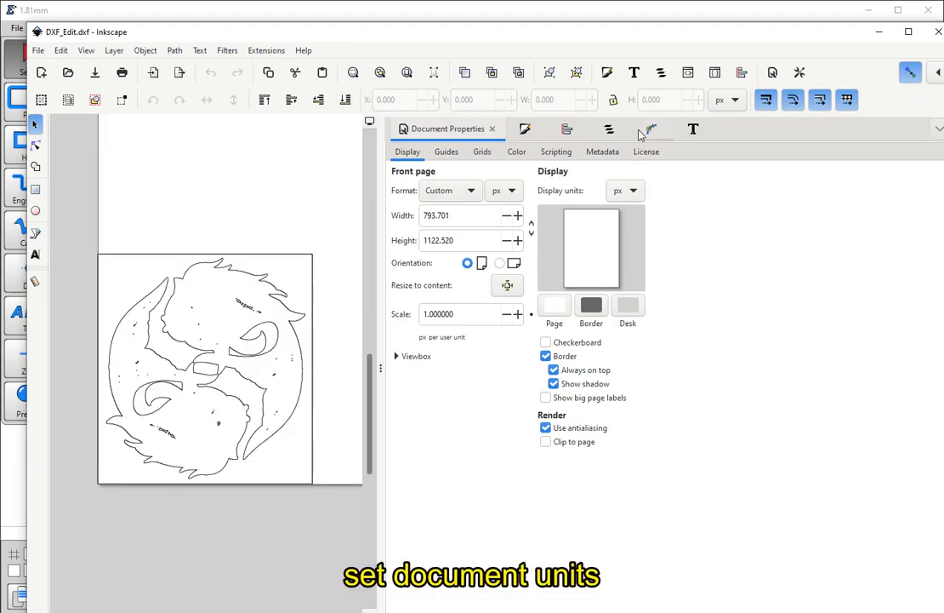
{"action": "left_click", "coordinate": [511, 191]}
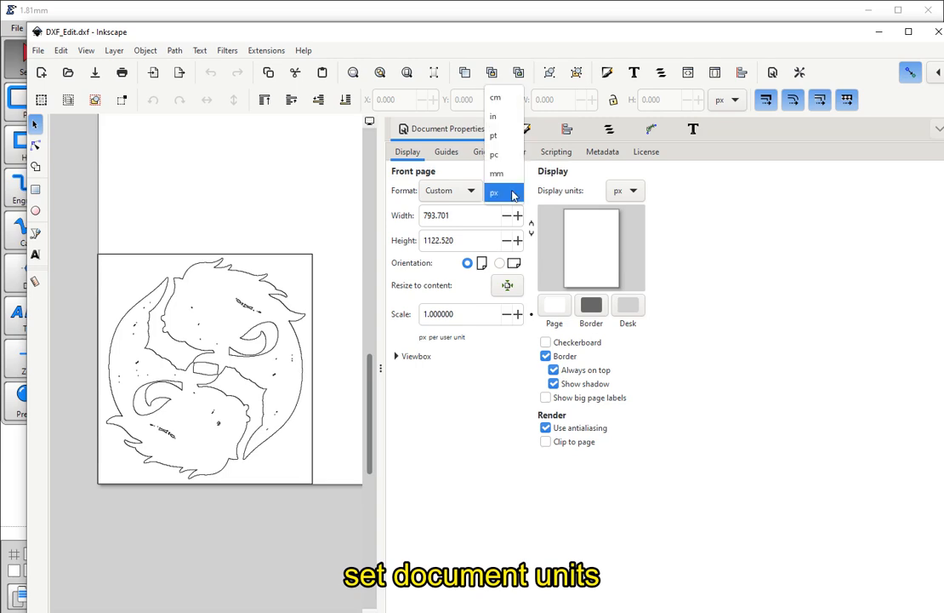
{"action": "left_click", "coordinate": [497, 173]}
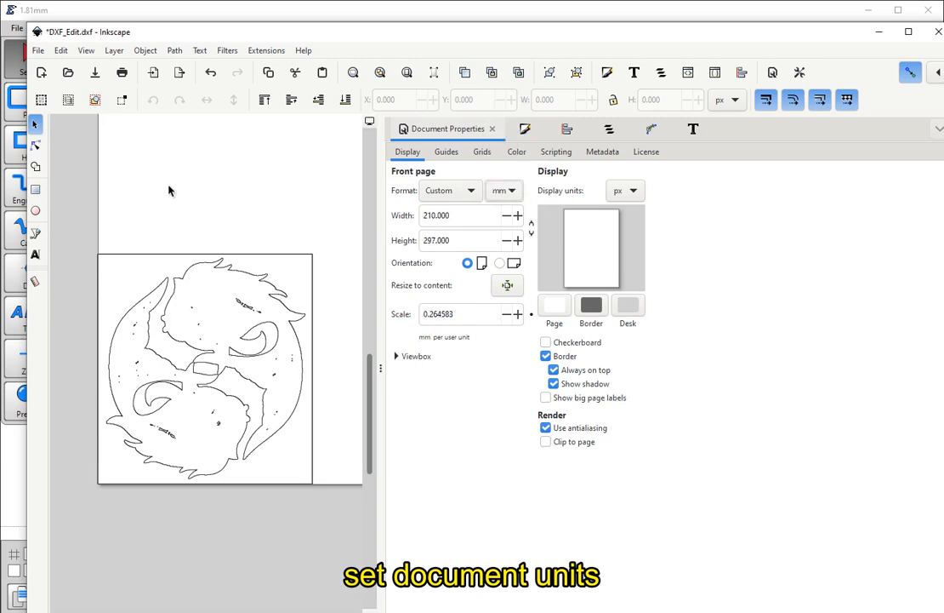
- Save the drawing as an AutoCAD DXF R14 file in the Two Fish folder, replacing "DXF_Edit 10h mask.dxf", with mm as base unit
{"action": "left_click", "coordinate": [39, 51]}
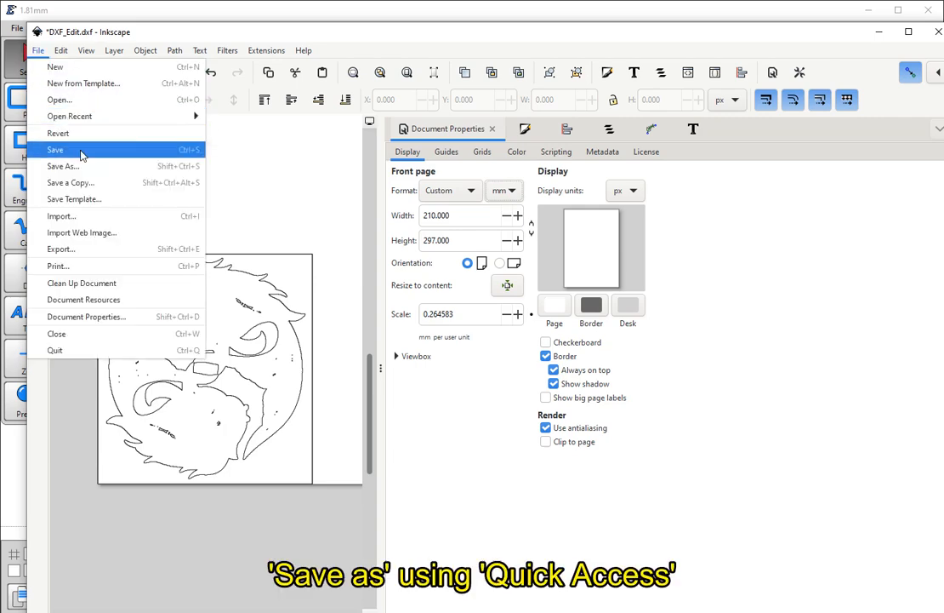
{"action": "left_click", "coordinate": [81, 166]}
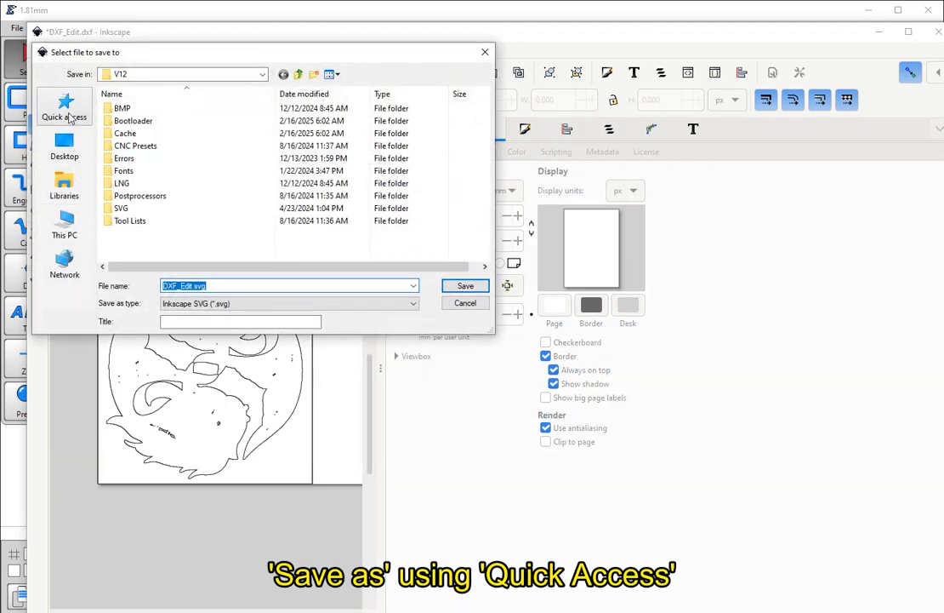
{"action": "left_click", "coordinate": [69, 117]}
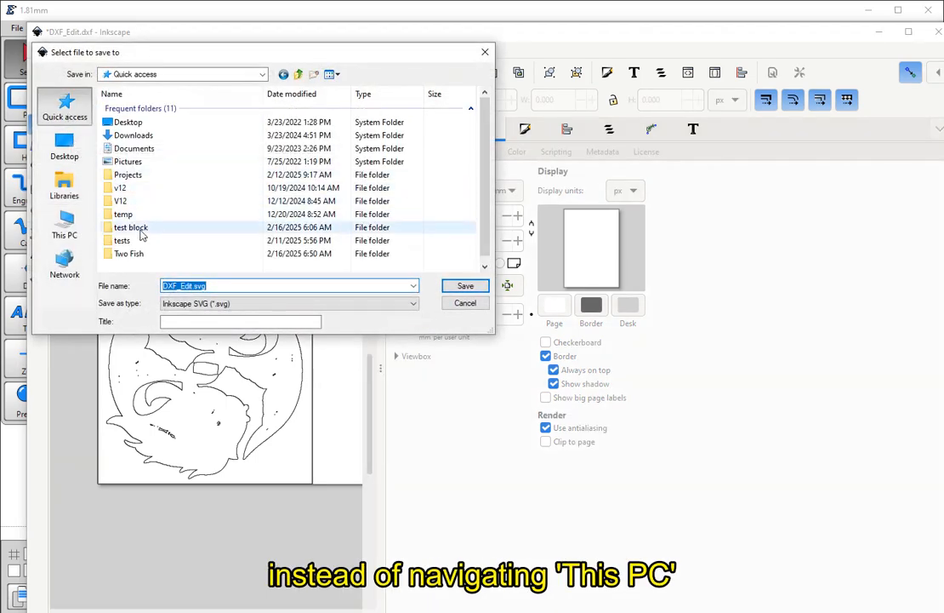
{"action": "double_click", "coordinate": [132, 254]}
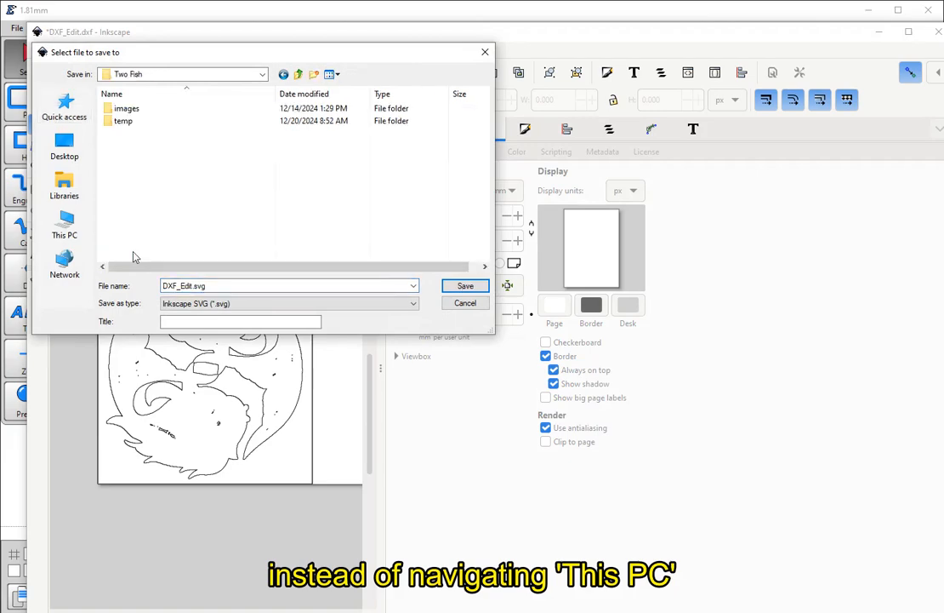
{"action": "left_click", "coordinate": [412, 304]}
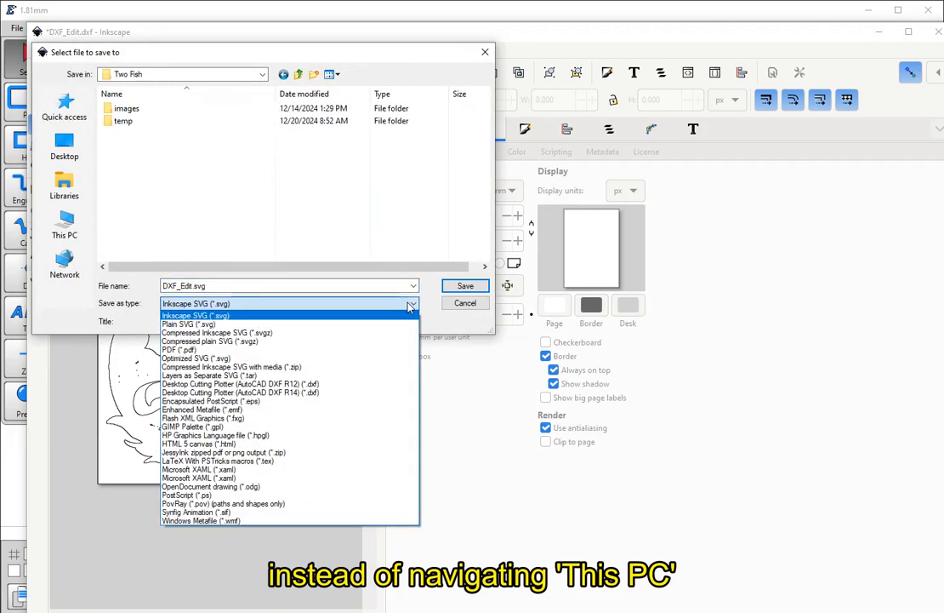
{"action": "left_click", "coordinate": [326, 392]}
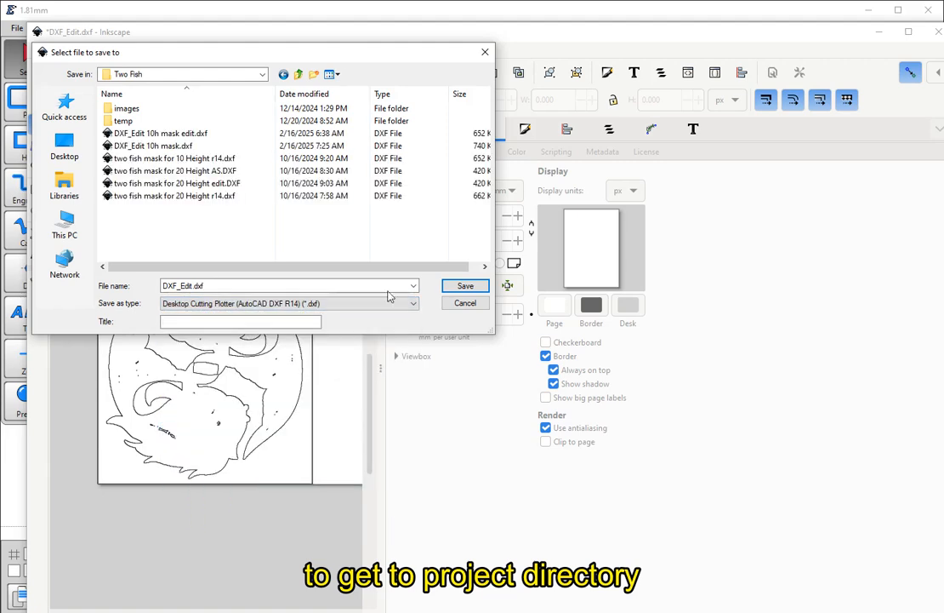
{"action": "double_click", "coordinate": [175, 145]}
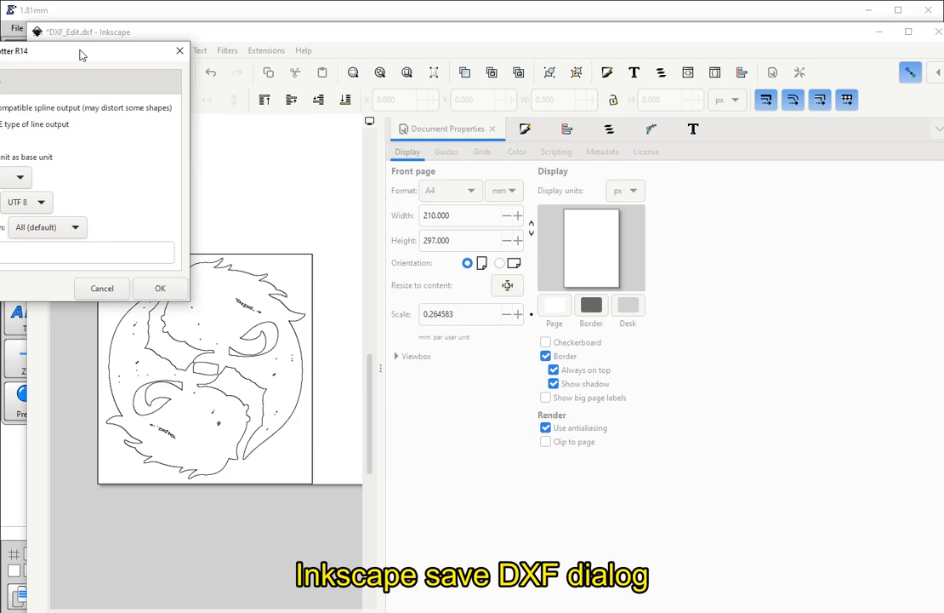
{"action": "left_click_drag", "start_coordinate": [82, 55], "coordinate": [213, 61]}
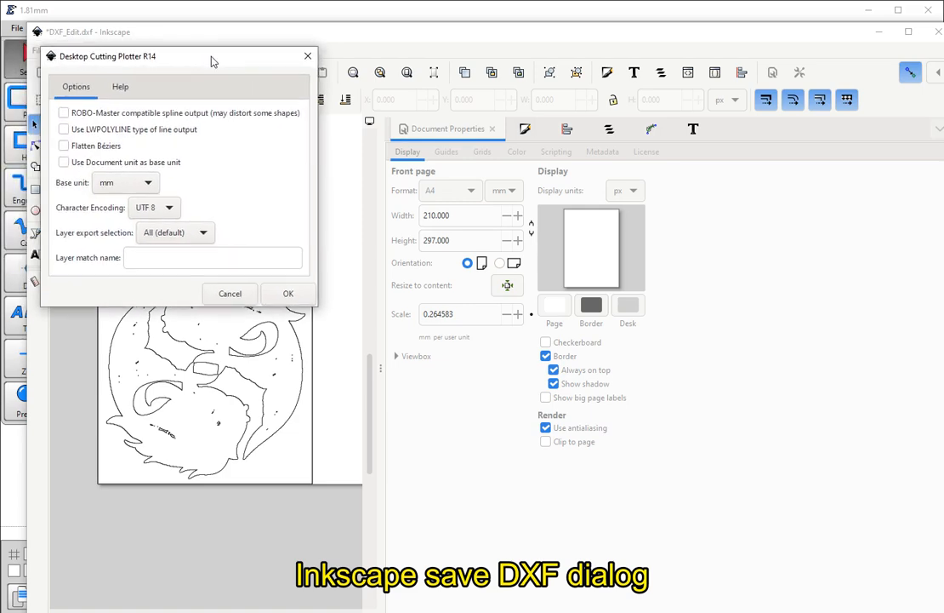
{"action": "left_click", "coordinate": [292, 296]}
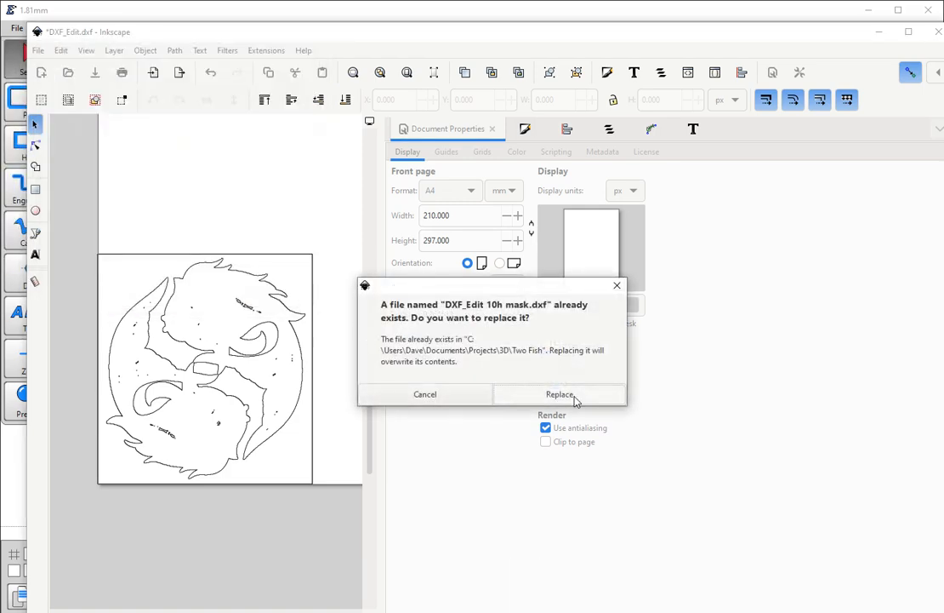
{"action": "left_click", "coordinate": [576, 398]}
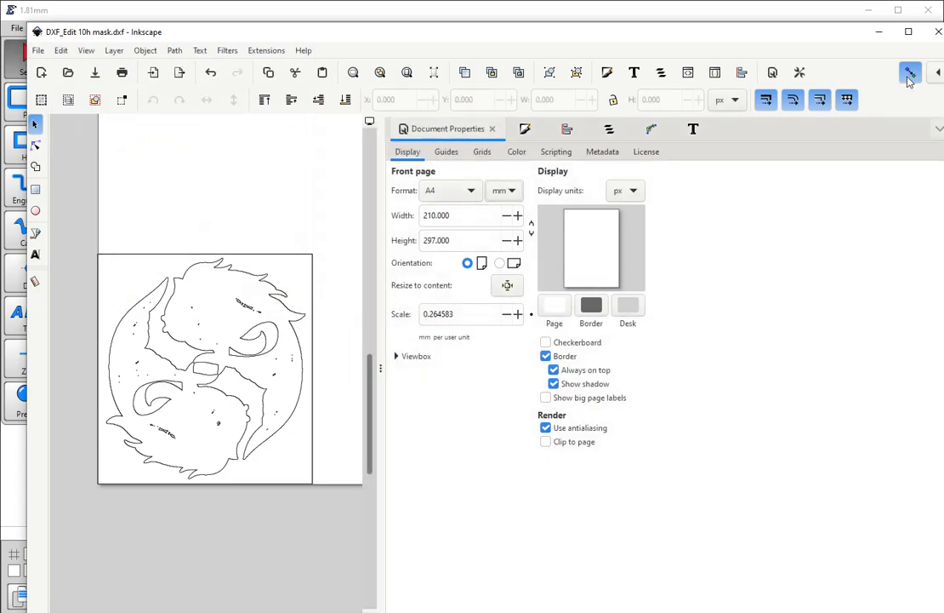
- Close Inkscape without saving an SVG and reload the edited drawing in Estlcam with millimeter as the length unit
{"action": "left_click", "coordinate": [930, 35]}
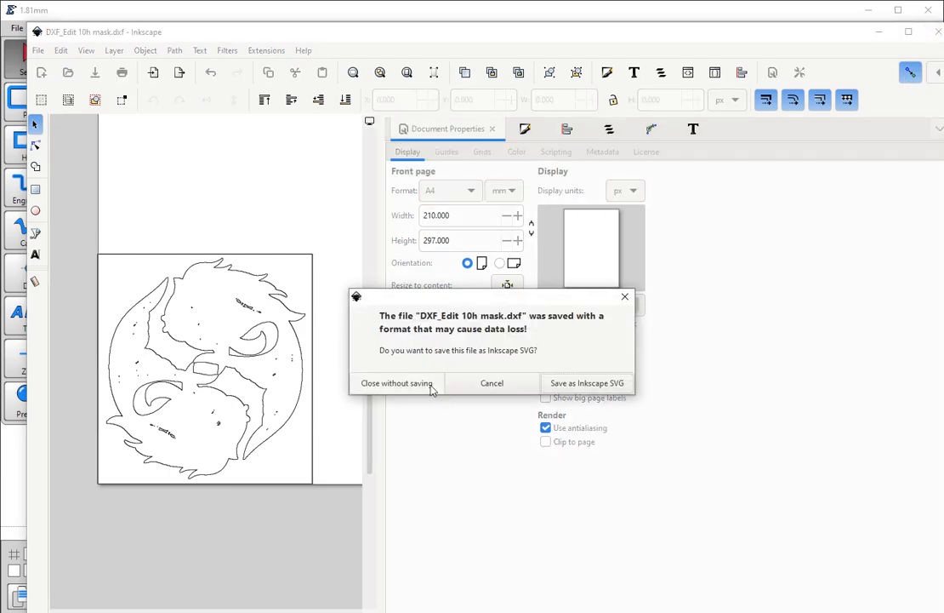
{"action": "left_click", "coordinate": [410, 383]}
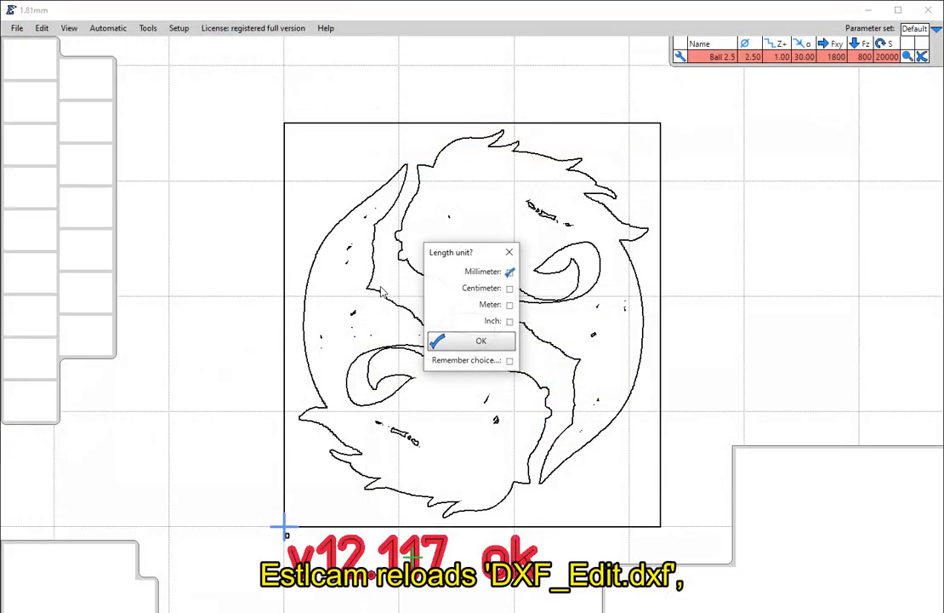
{"action": "left_click", "coordinate": [473, 342]}
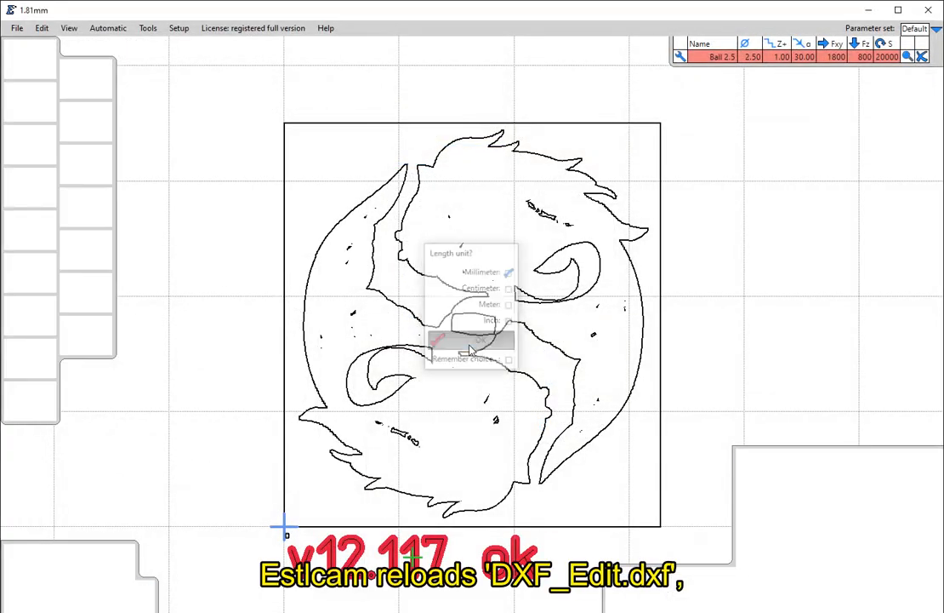
{"action": "scroll", "coordinate": [494, 336], "scroll_direction": "down", "scroll_amount": 5}
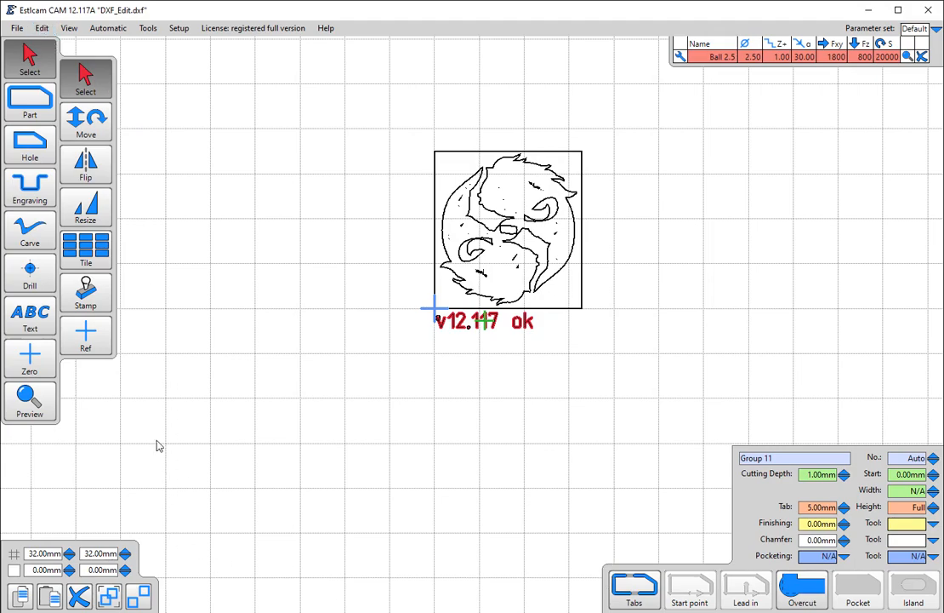
- Open twoFish.stl from the Two Fish folder with millimeter as the length unit
{"action": "left_click", "coordinate": [16, 28]}
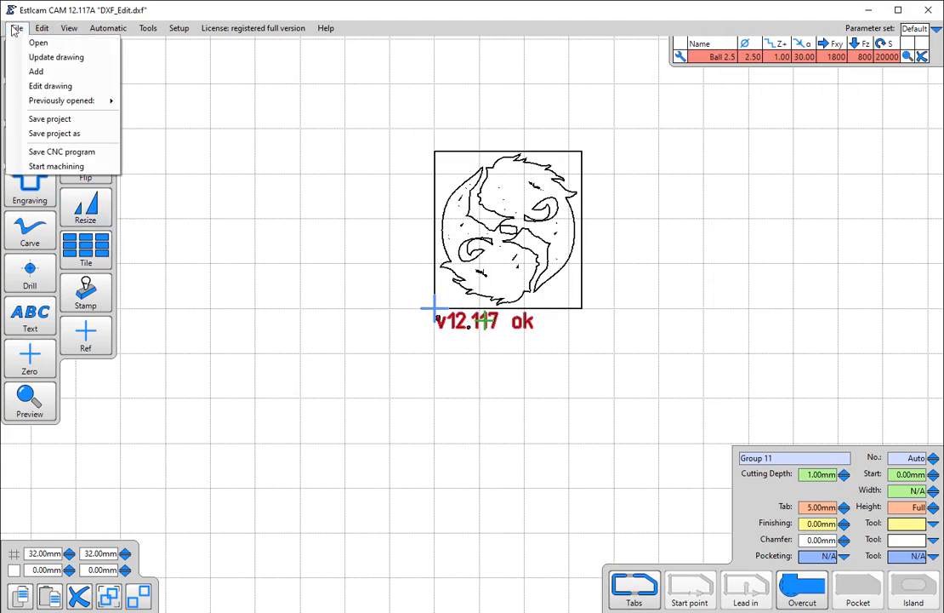
{"action": "left_click", "coordinate": [28, 49]}
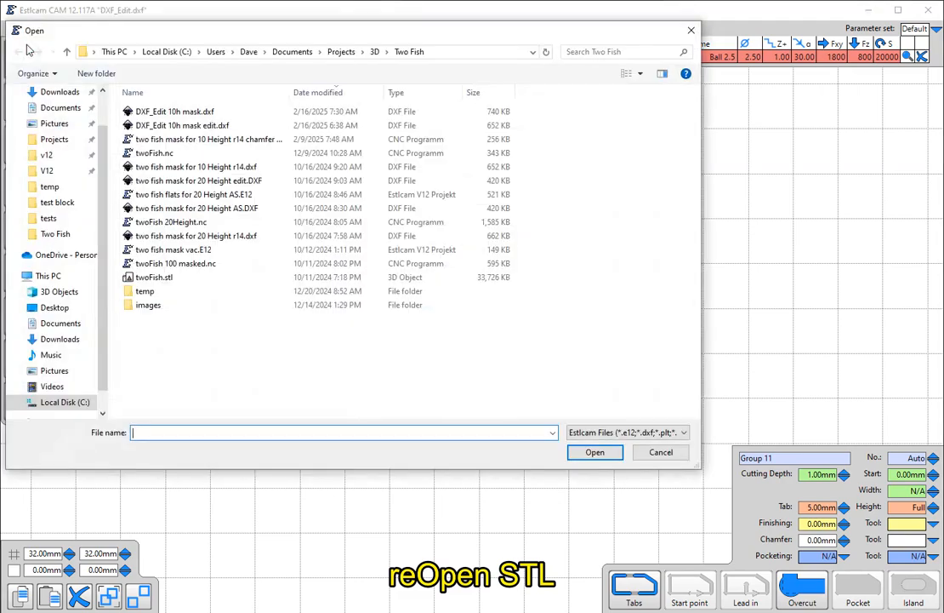
{"action": "double_click", "coordinate": [184, 277]}
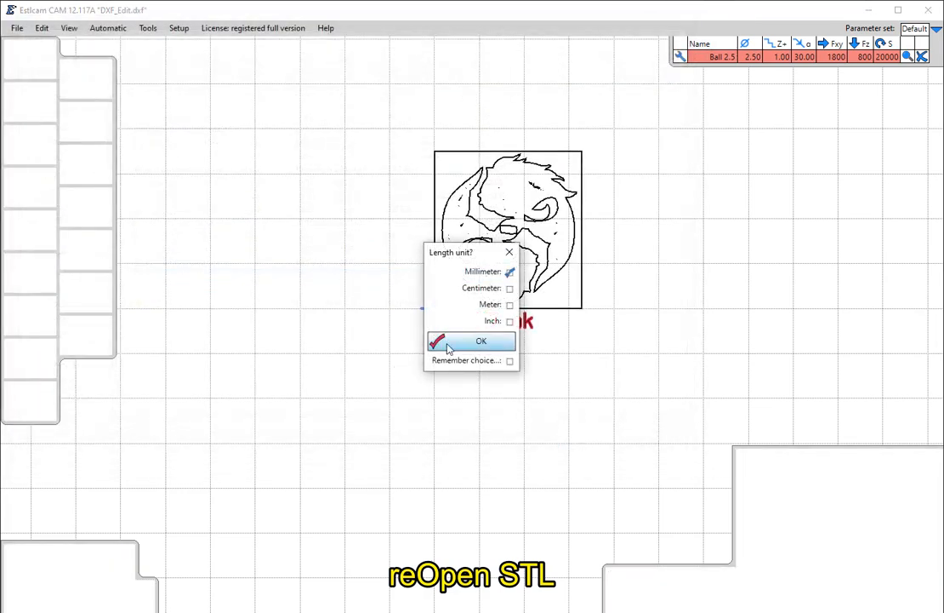
{"action": "left_click", "coordinate": [447, 341]}
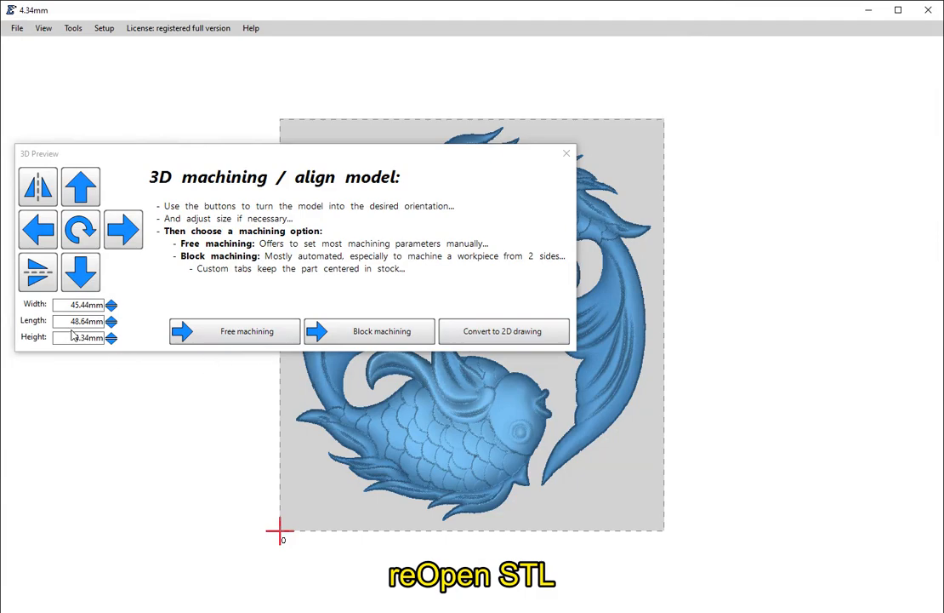
- Scale the fish model to a height of 10 mm
{"action": "double_click", "coordinate": [74, 337]}
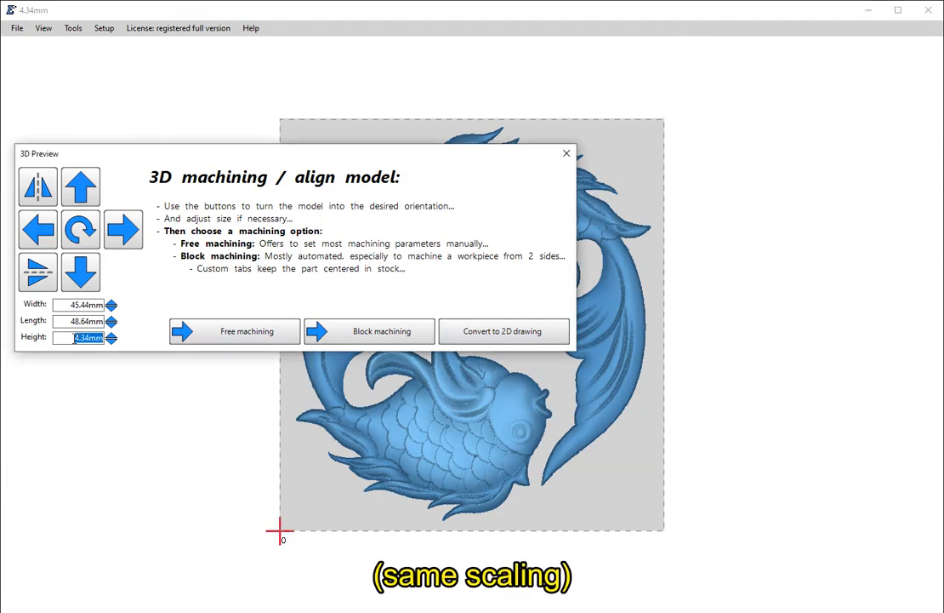
{"action": "type", "text": "10"}
{"action": "key", "text": "Return"}
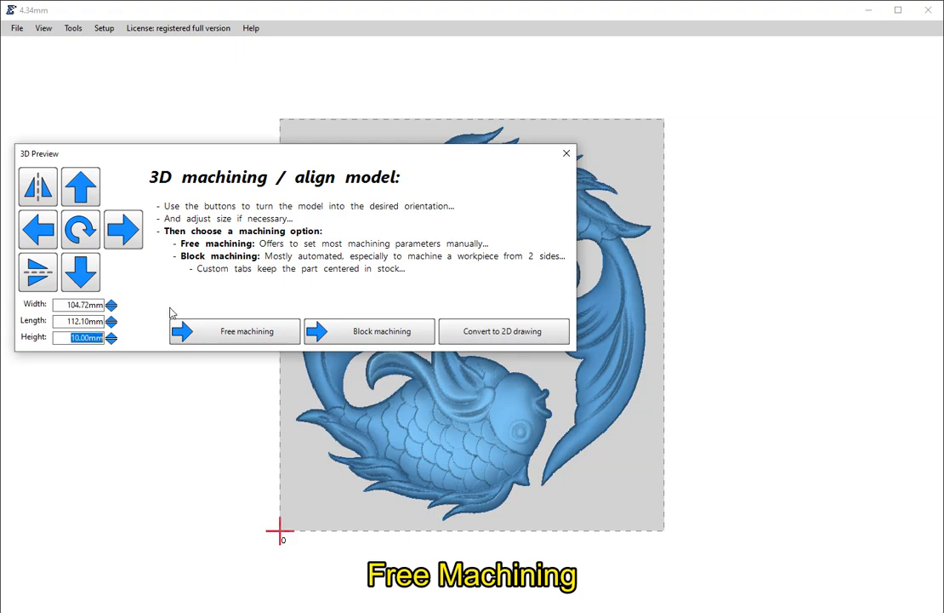
- Start free machining for the fish model and load "DXF_Edit 10h mask.dxf" as the workspace mask with millimeter as the length unit
{"action": "left_click", "coordinate": [274, 333]}
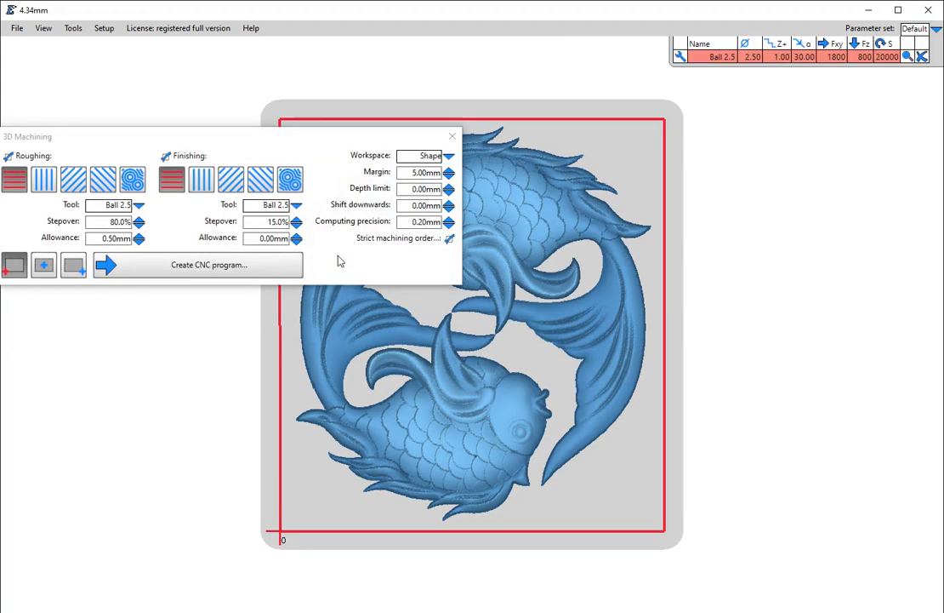
{"action": "left_click", "coordinate": [449, 157]}
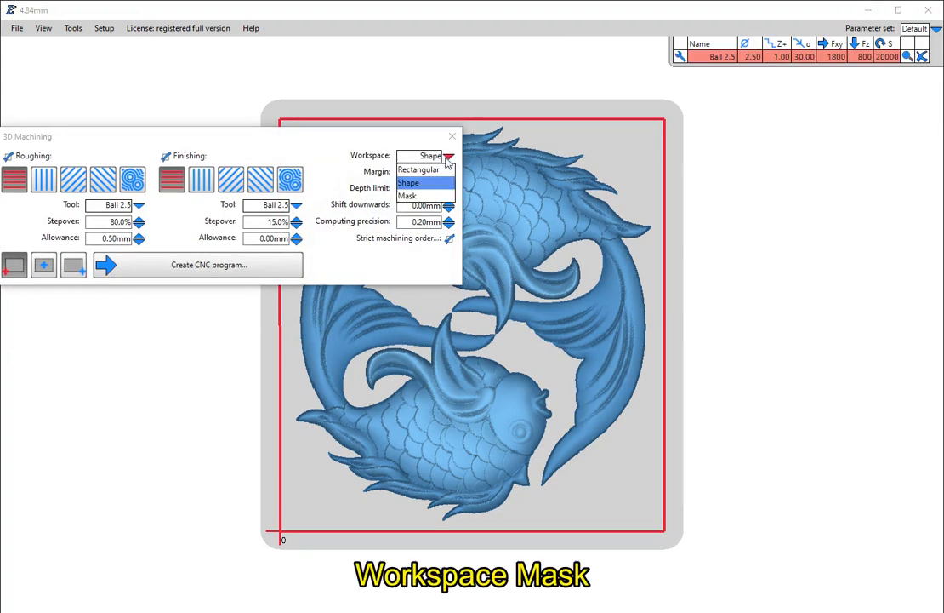
{"action": "left_click", "coordinate": [421, 195]}
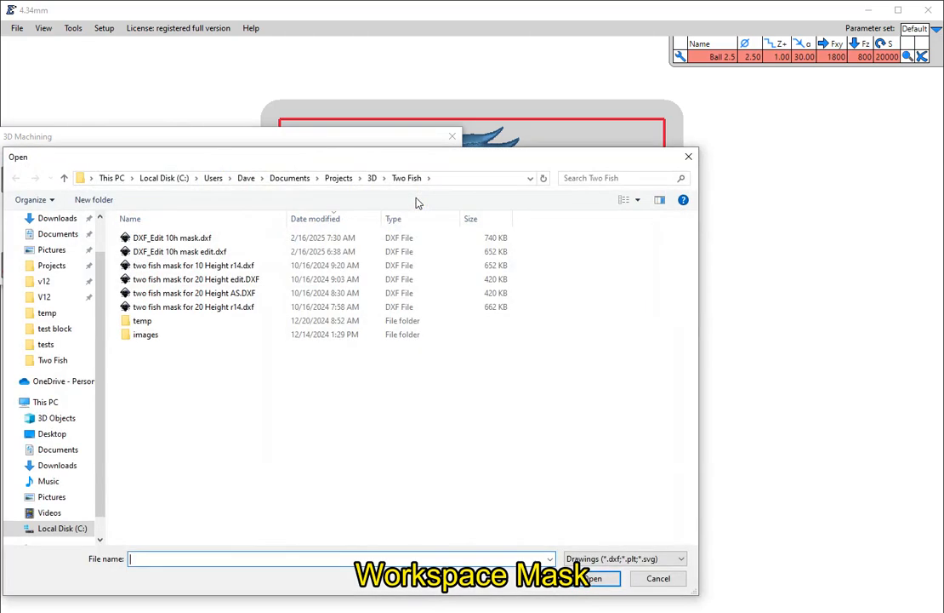
{"action": "double_click", "coordinate": [173, 239]}
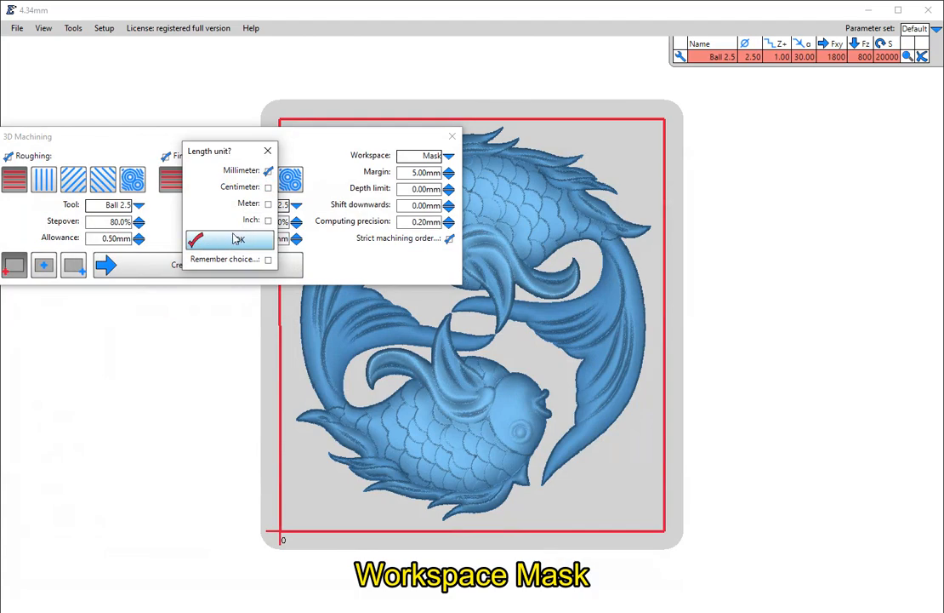
{"action": "left_click", "coordinate": [237, 240]}
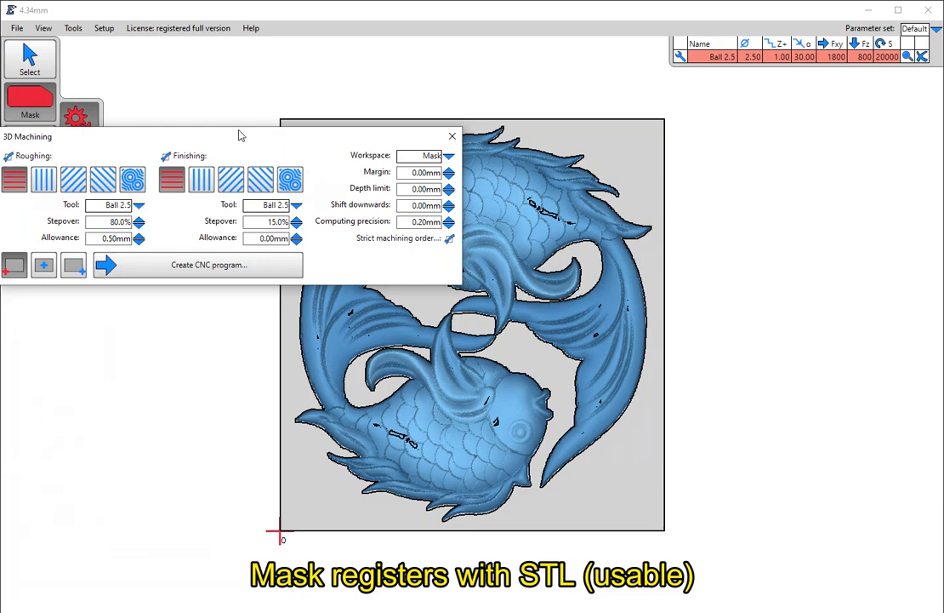
{"action": "left_click_drag", "start_coordinate": [242, 144], "coordinate": [359, 9]}
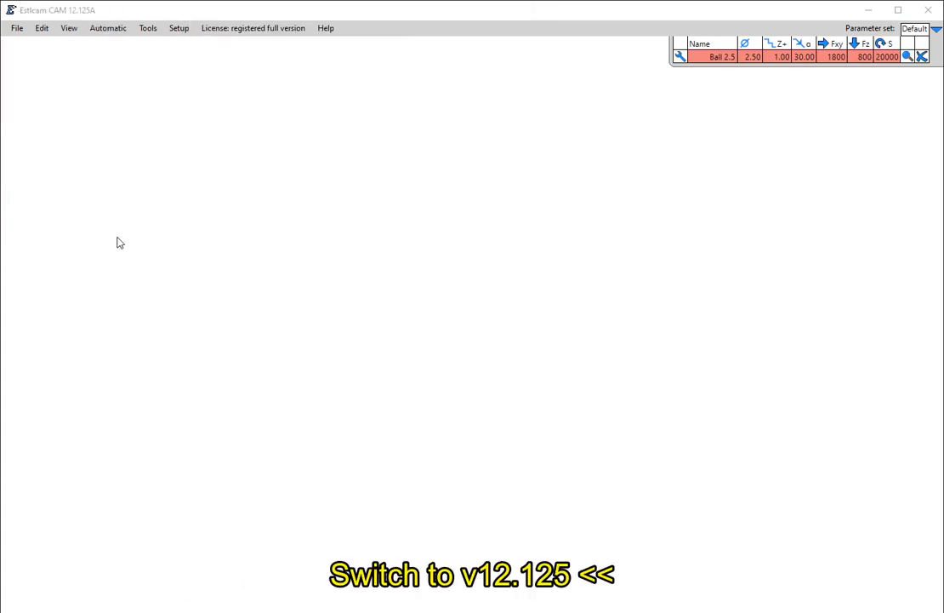
- In Estlcam CAM 12.125, open twoFish.stl from the Two Fish folder with millimeter as the length unit
{"action": "left_click", "coordinate": [19, 37]}
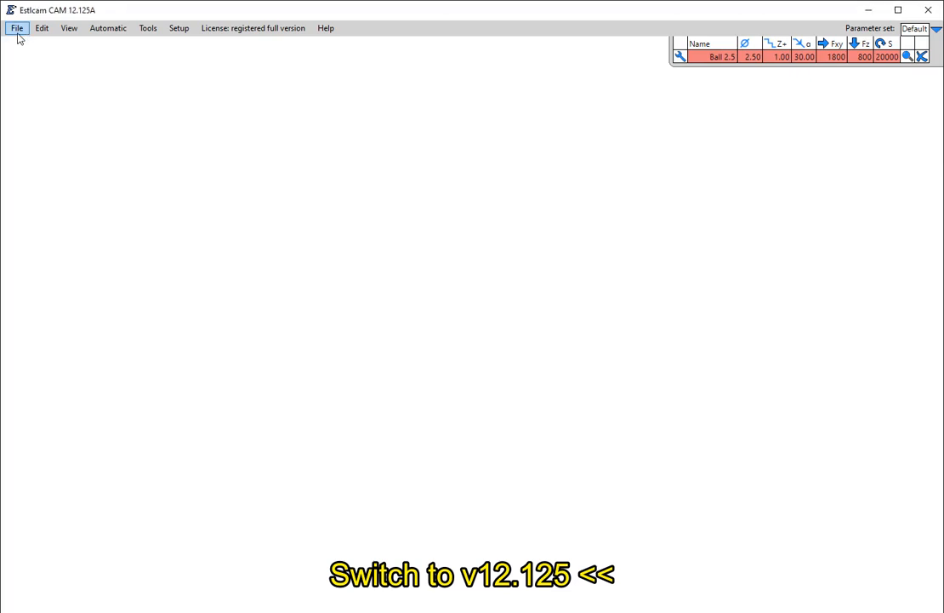
{"action": "left_click", "coordinate": [17, 33]}
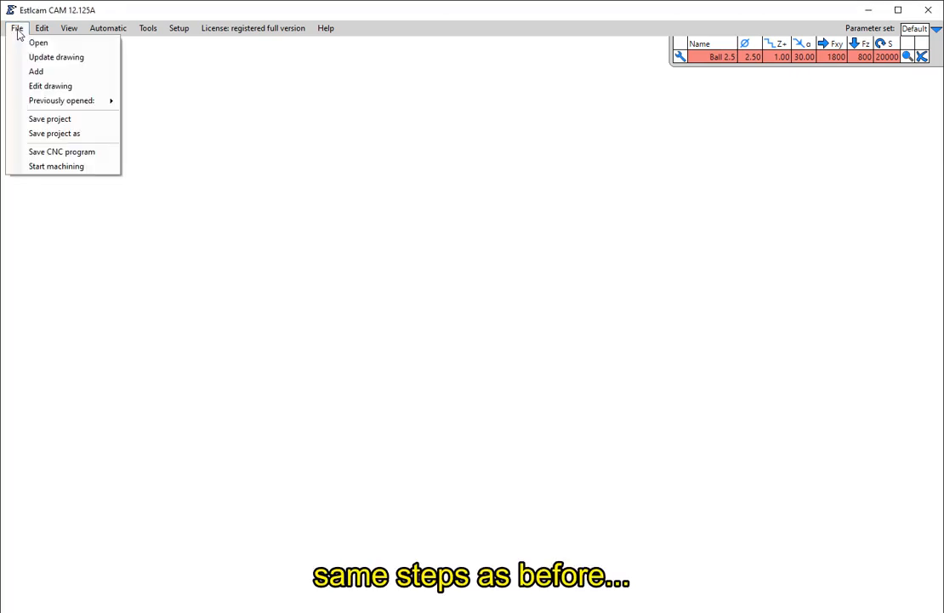
{"action": "left_click", "coordinate": [39, 42]}
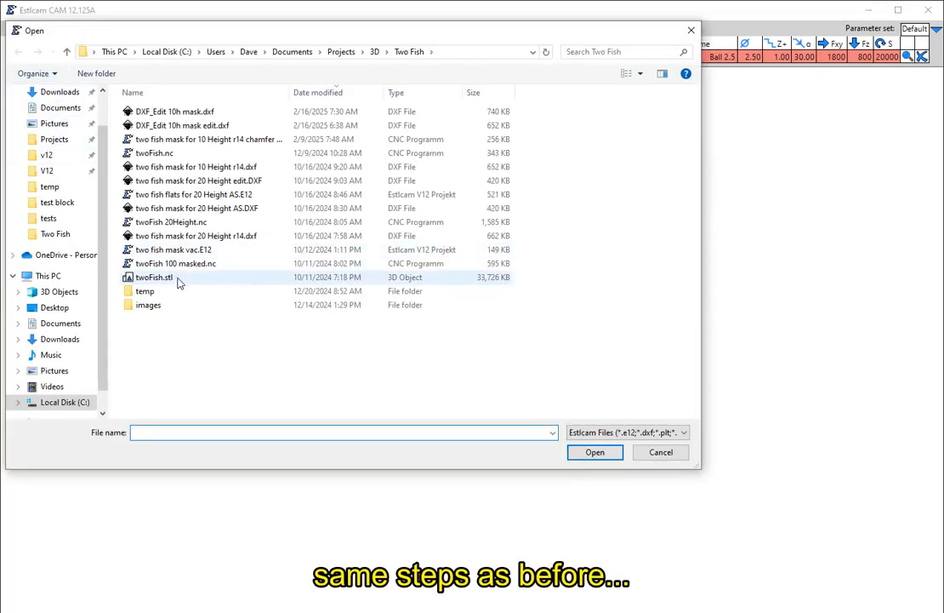
{"action": "double_click", "coordinate": [176, 281]}
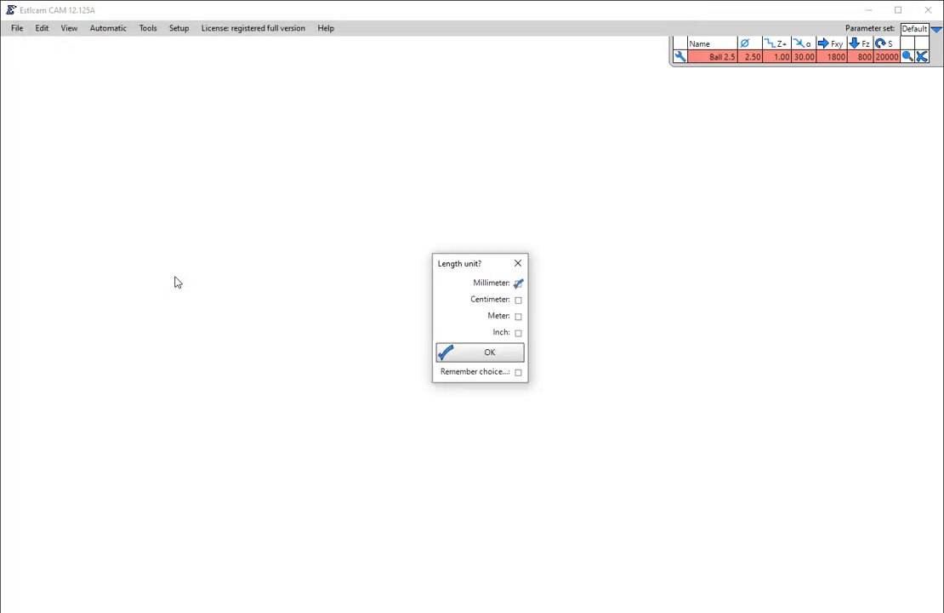
{"action": "left_click", "coordinate": [444, 353]}
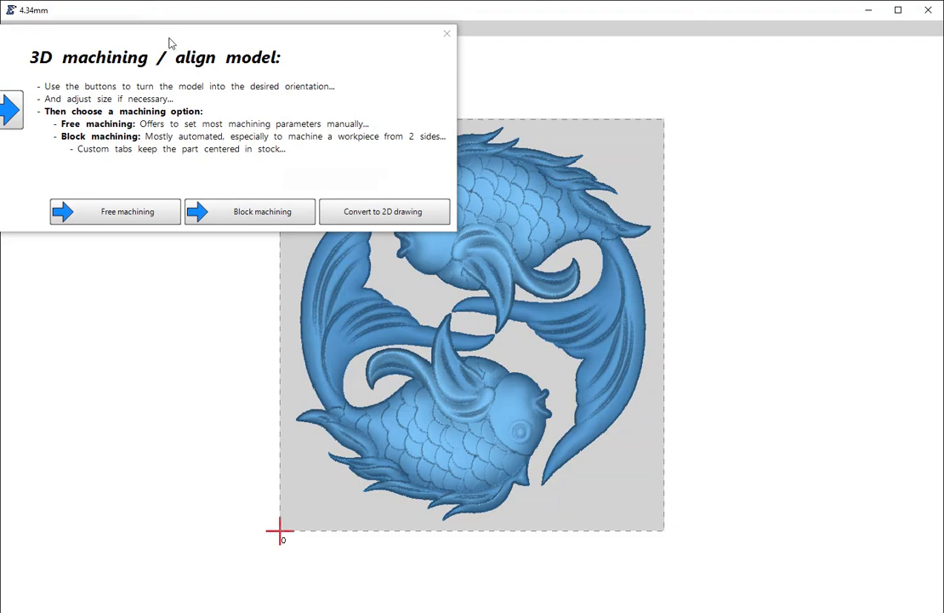
- Scale the fish model to a height of 10 mm and convert it to a 2D drawing
{"action": "double_click", "coordinate": [201, 238]}
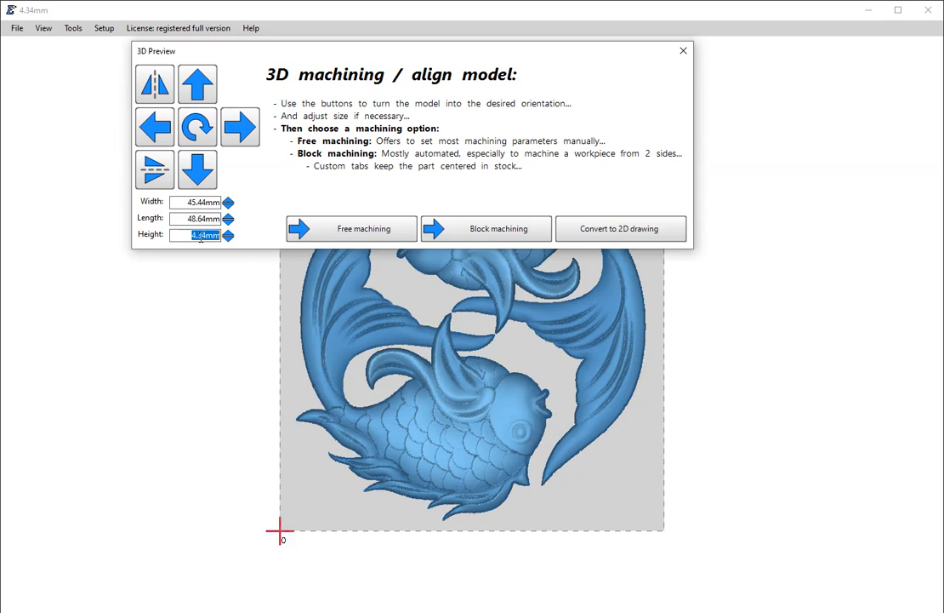
{"action": "type", "text": "10"}
{"action": "key", "text": "Return"}
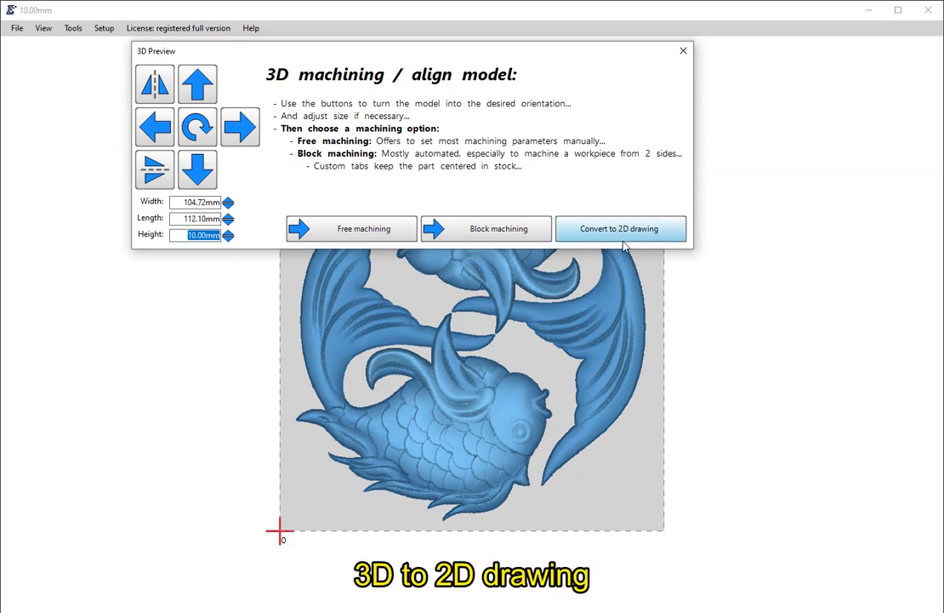
{"action": "left_click", "coordinate": [629, 240]}
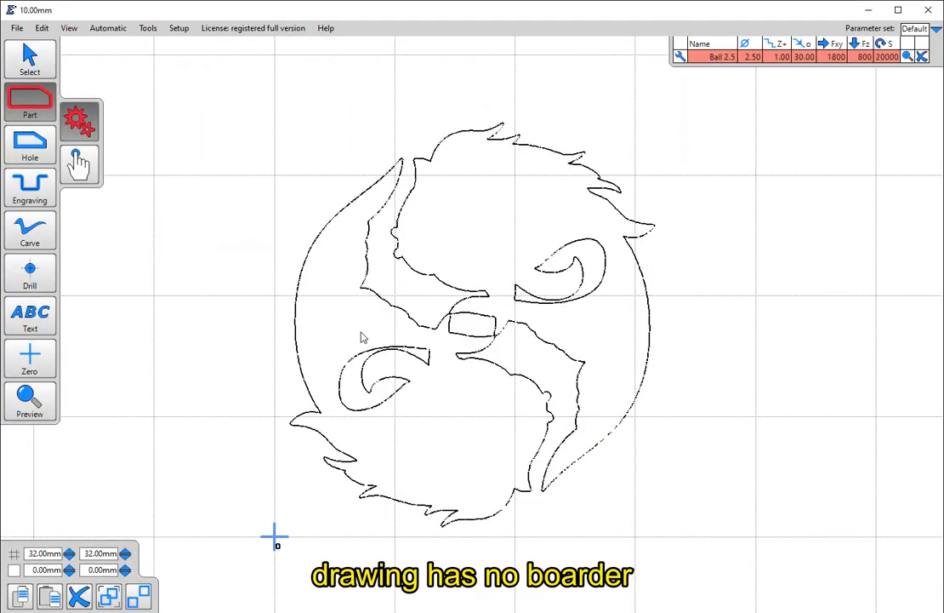
- Add the text "v12.125 not ok" just below the fish outlines, beside the zero point
{"action": "left_click", "coordinate": [34, 321]}
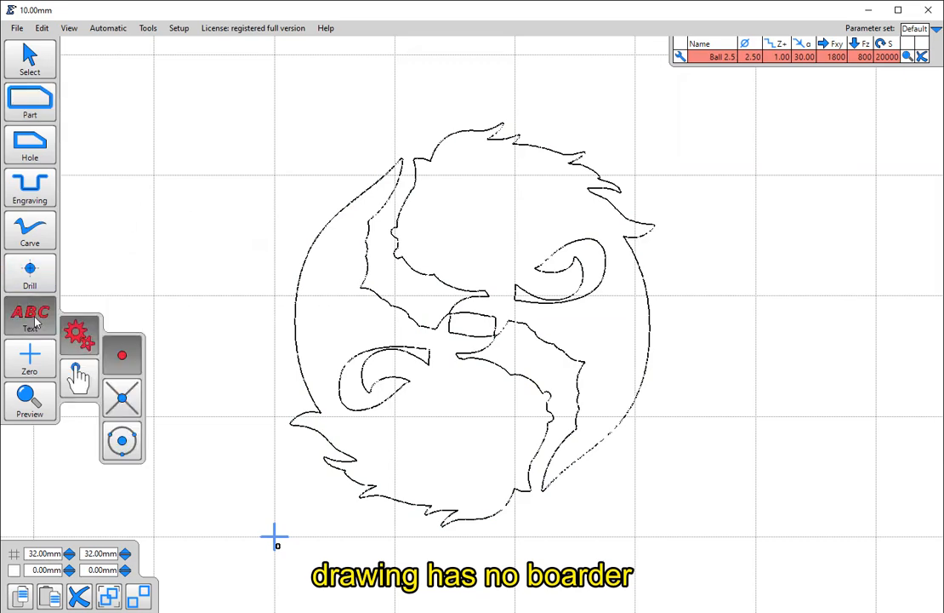
{"action": "left_click", "coordinate": [303, 578]}
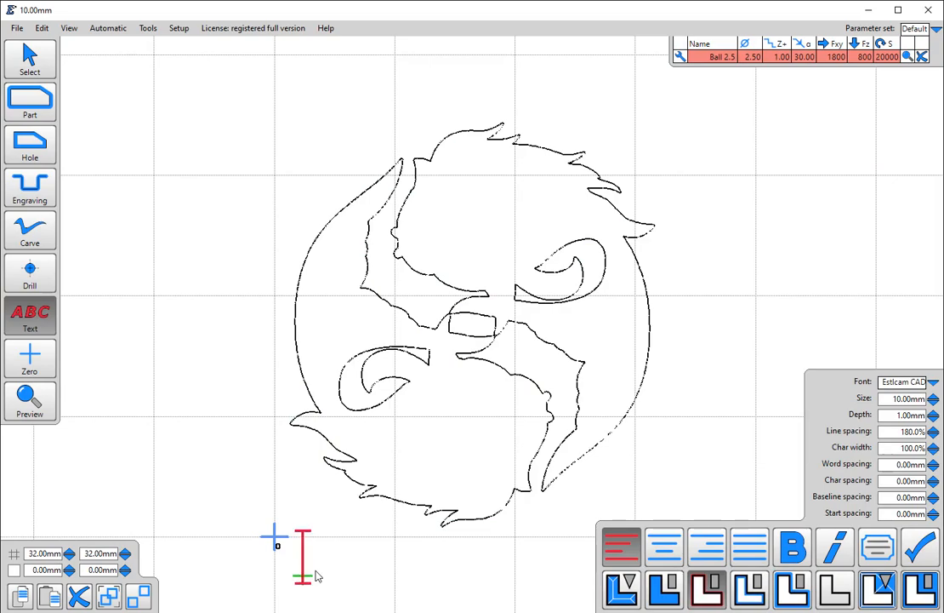
{"action": "type", "text": "V12.12"}
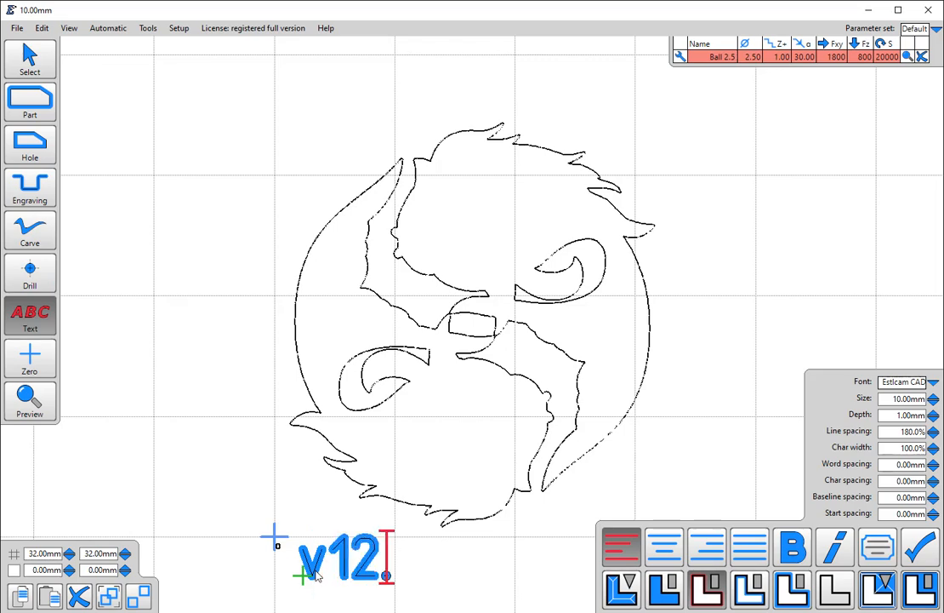
{"action": "type", "text": "5 "}
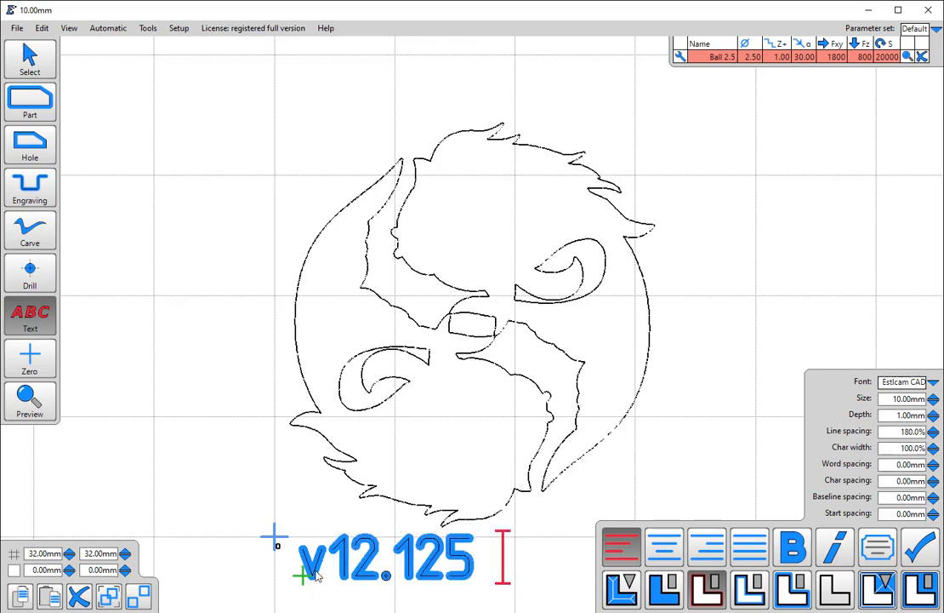
{"action": "type", "text": "npt"}
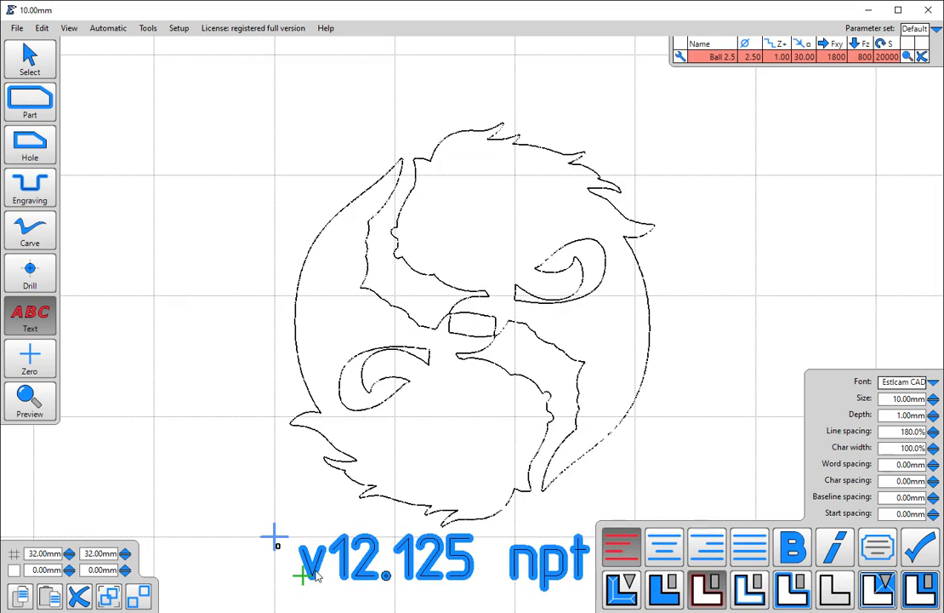
{"action": "key", "text": "BackSpace"}
{"action": "key", "text": "BackSpace"}
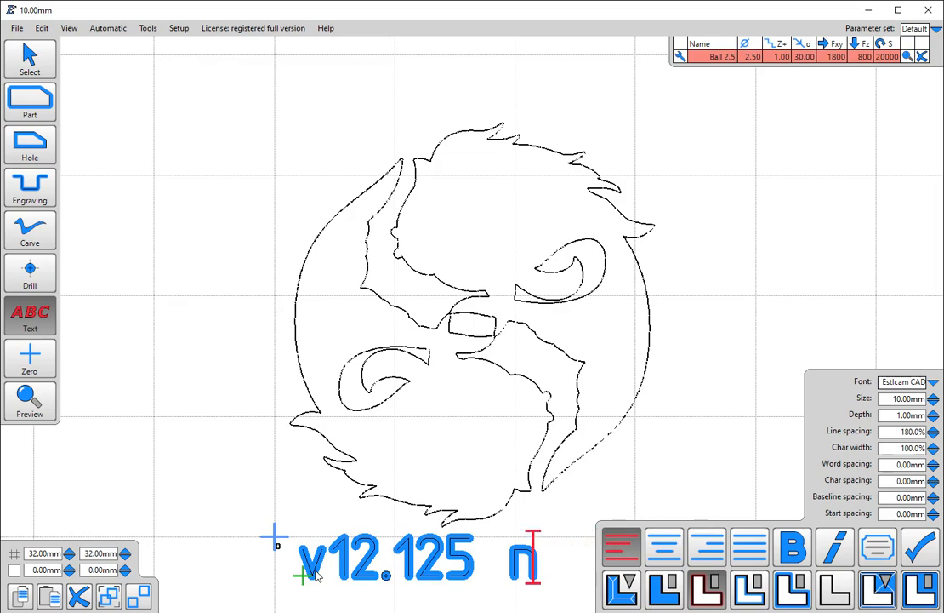
{"action": "type", "text": "ot"}
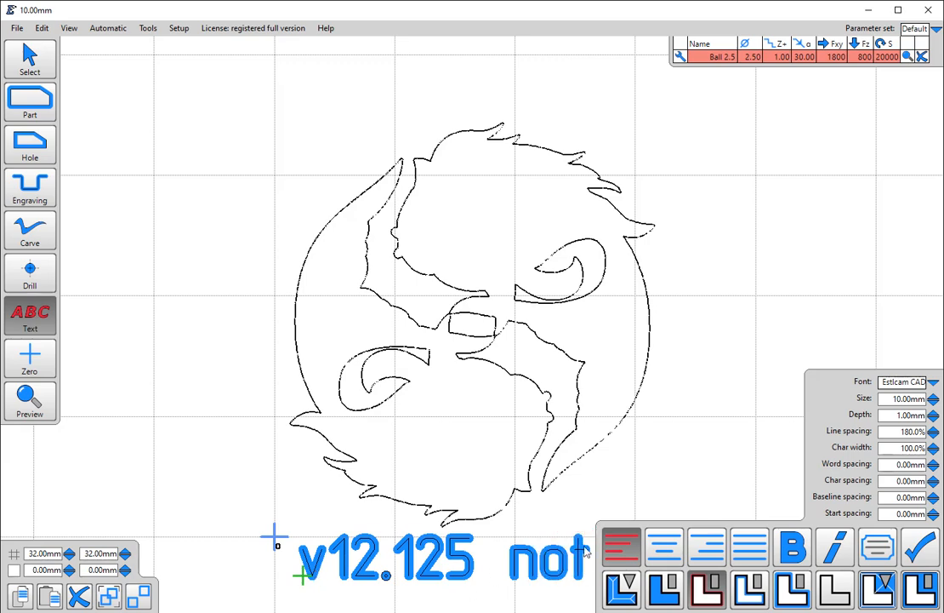
{"action": "left_click", "coordinate": [919, 546]}
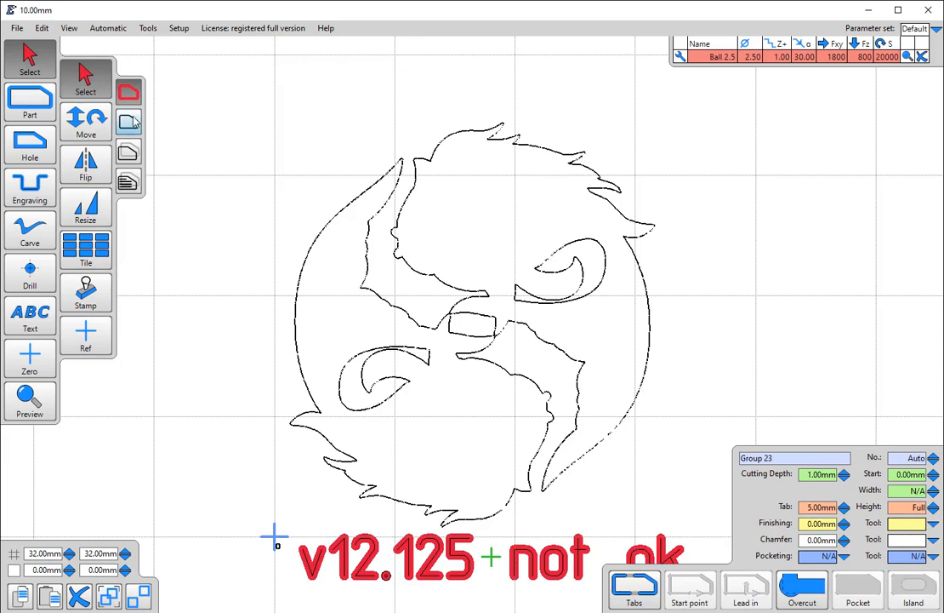
- Open the drawing for editing in Inkscape, importing the DXF with a manual scale factor of 1.0
{"action": "left_click", "coordinate": [16, 29]}
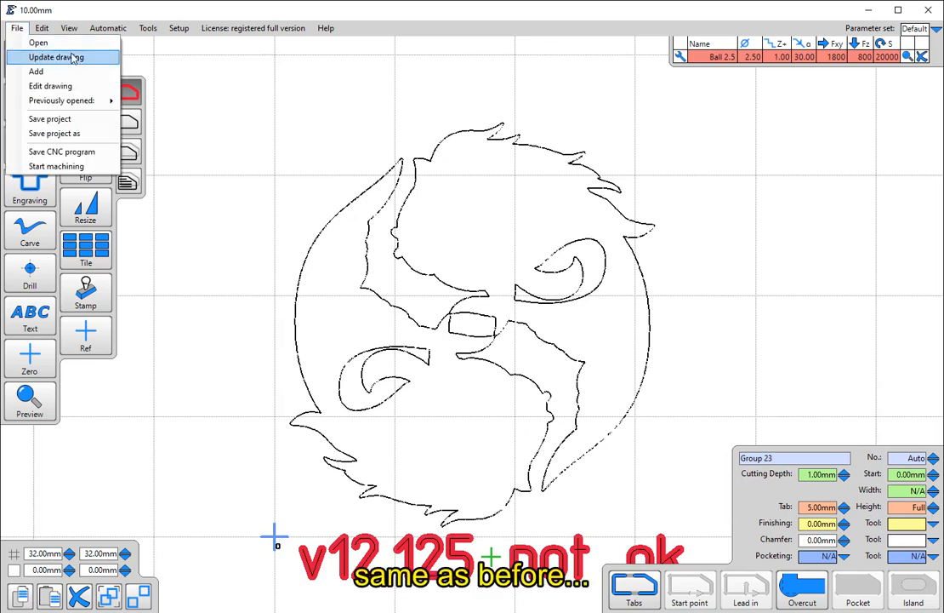
{"action": "left_click", "coordinate": [51, 86]}
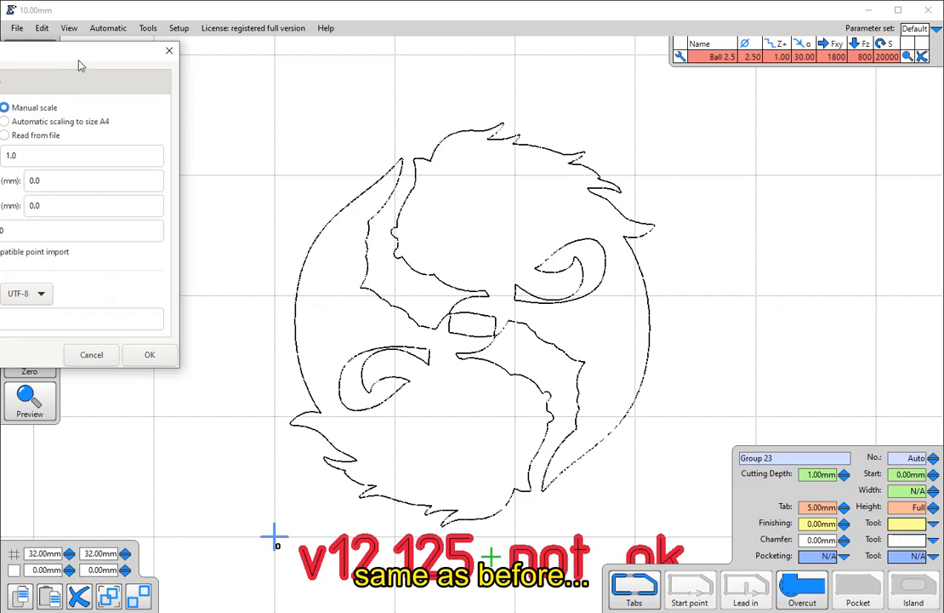
{"action": "left_click_drag", "start_coordinate": [84, 62], "coordinate": [213, 59]}
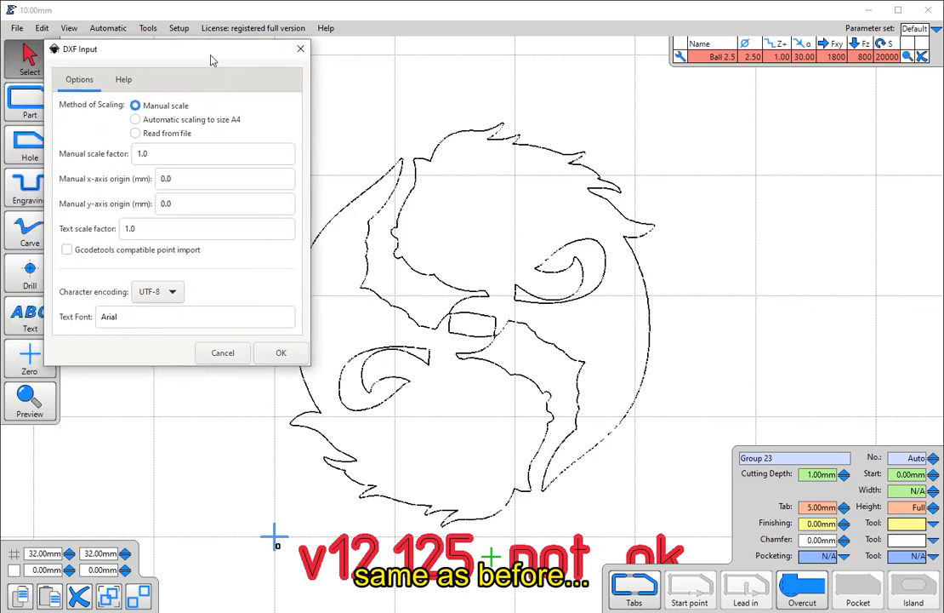
{"action": "left_click", "coordinate": [264, 358]}
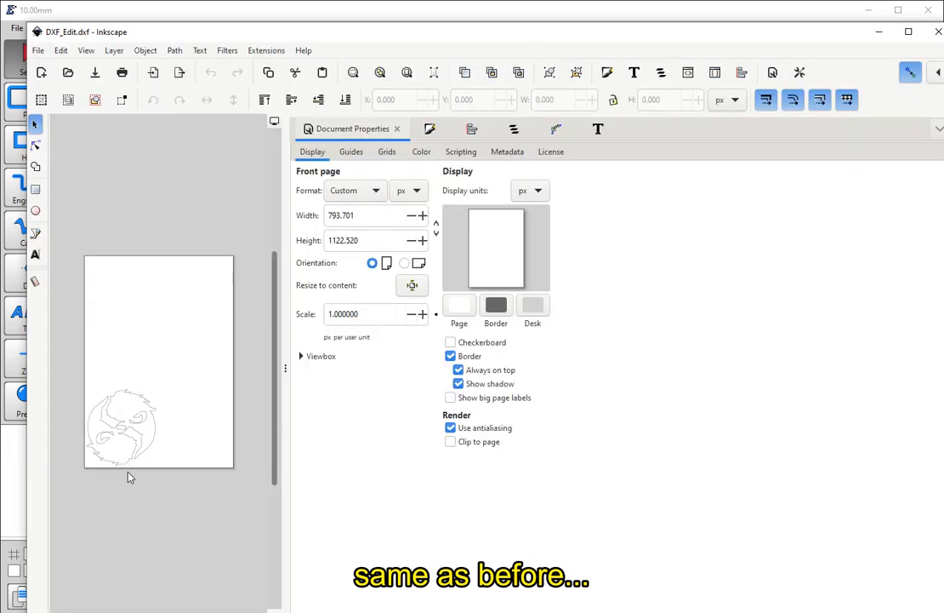
- Enlarge the canvas area to inspect the fish outlines and set the page format unit to mm
{"action": "scroll", "coordinate": [108, 516], "scroll_direction": "up", "scroll_amount": 3}
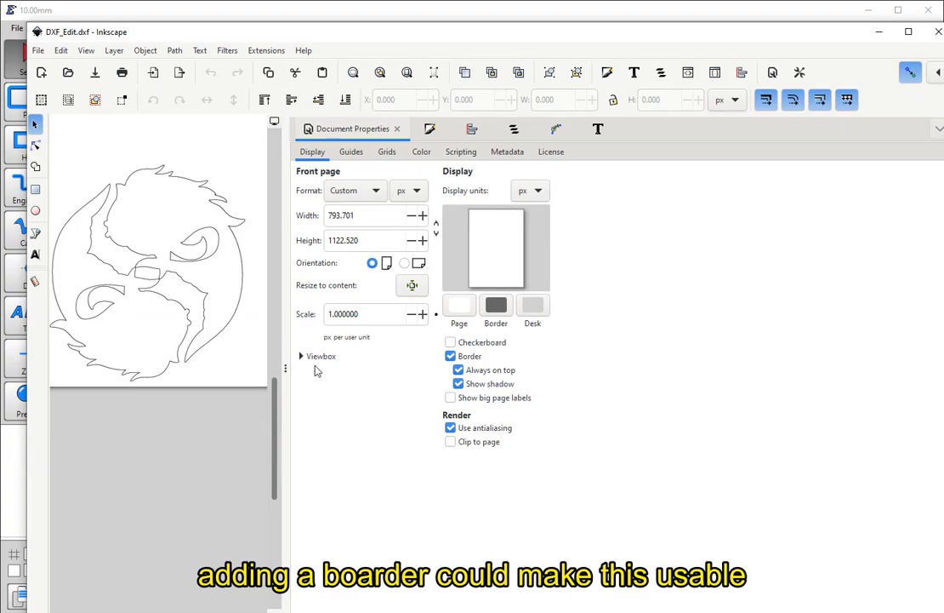
{"action": "left_click_drag", "start_coordinate": [286, 361], "coordinate": [598, 363]}
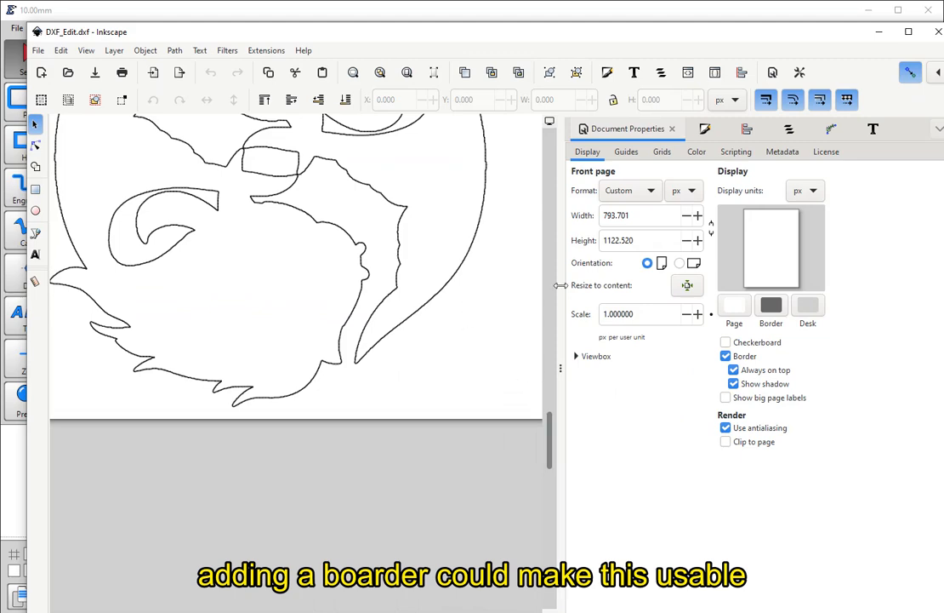
{"action": "scroll", "coordinate": [477, 248], "scroll_direction": "up", "scroll_amount": 5}
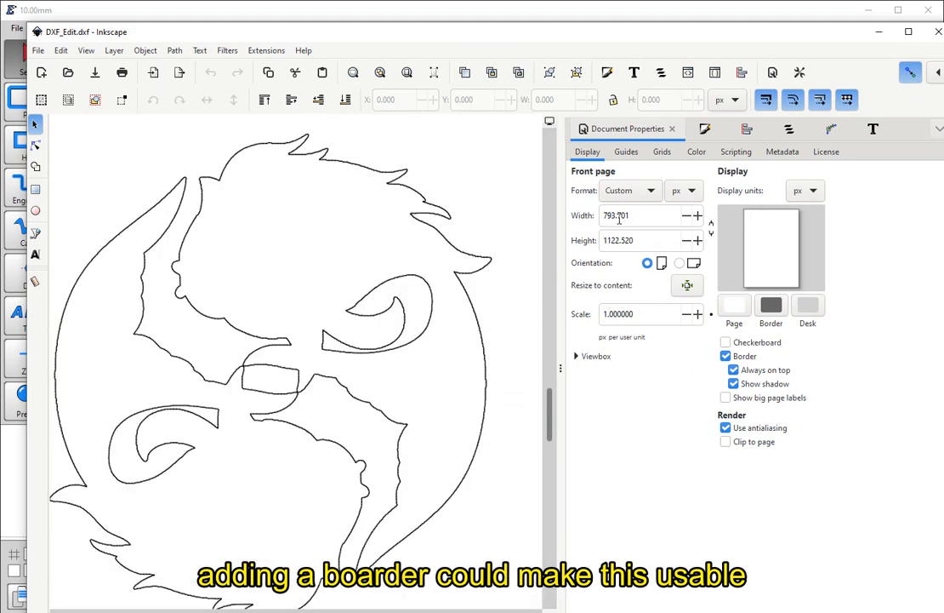
{"action": "scroll", "coordinate": [152, 449], "scroll_direction": "down", "scroll_amount": 1}
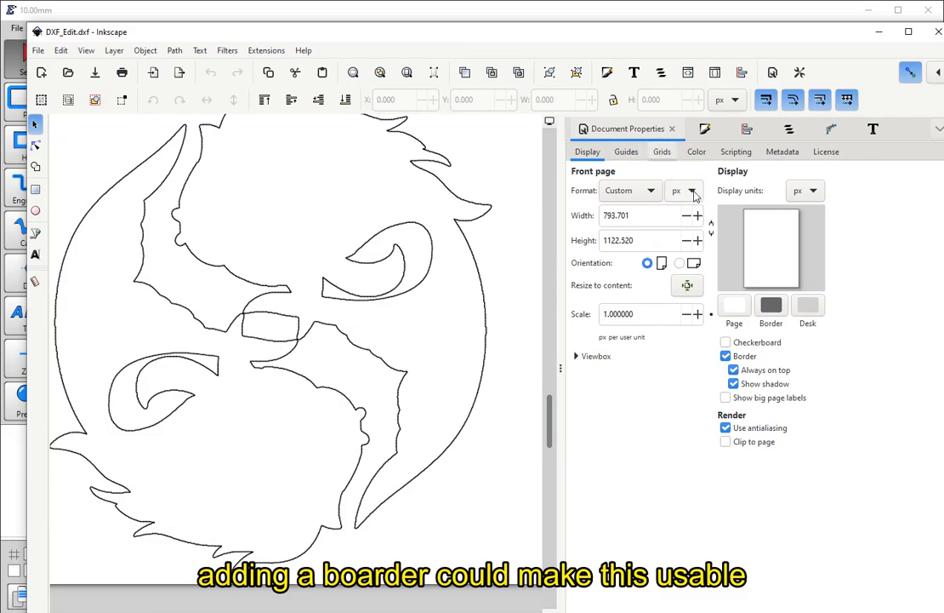
{"action": "left_click", "coordinate": [692, 192]}
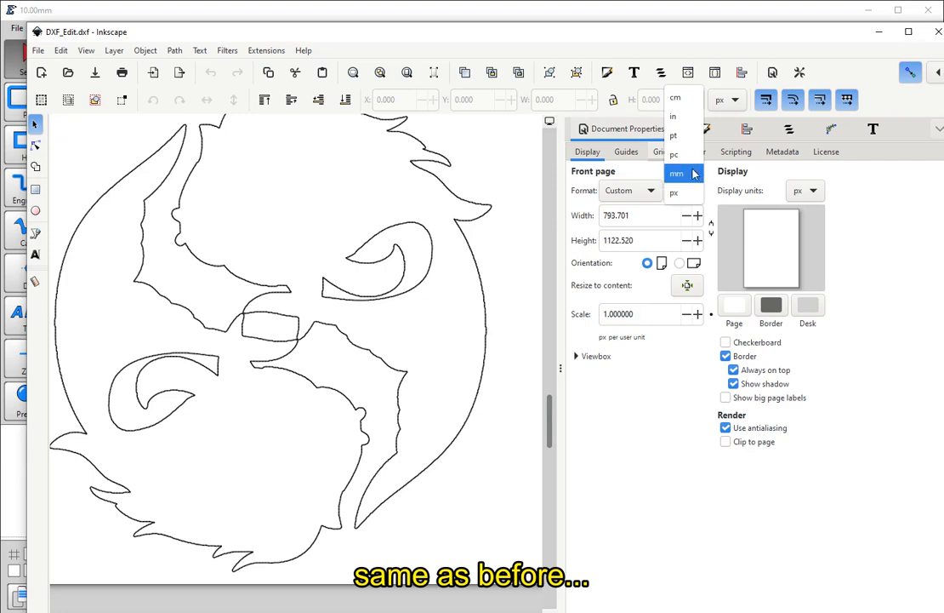
{"action": "key", "text": "Escape"}
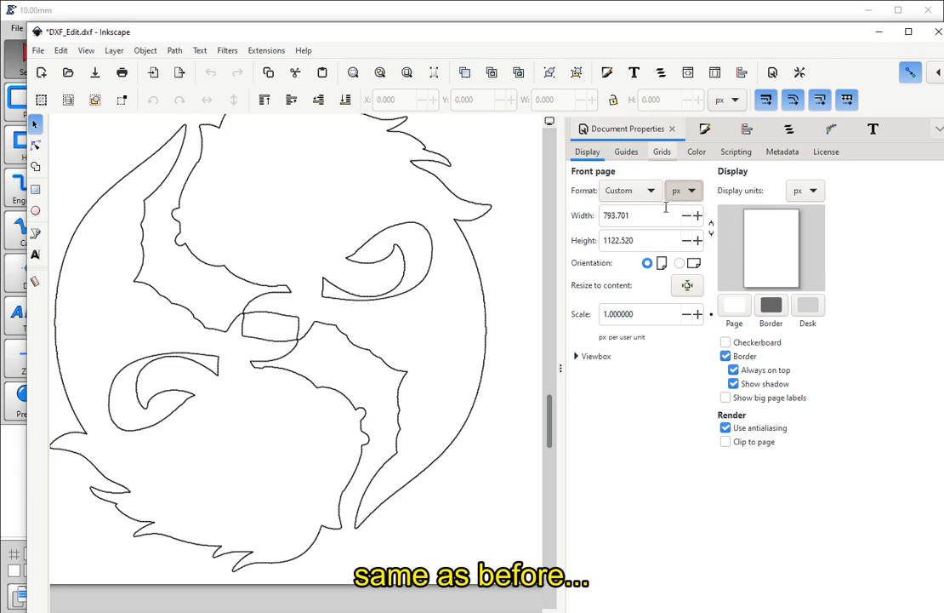
- Save the drawing as AutoCAD DXF R14 in the Two Fish folder, replacing "DXF_Edit 10h mask.dxf", with mm as the base unit
{"action": "left_click", "coordinate": [37, 51]}
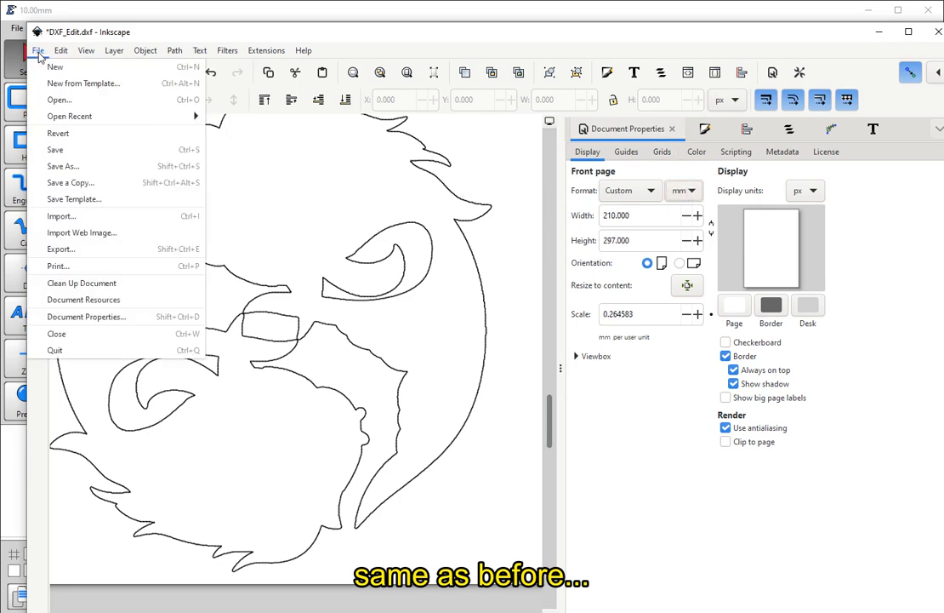
{"action": "left_click", "coordinate": [62, 166]}
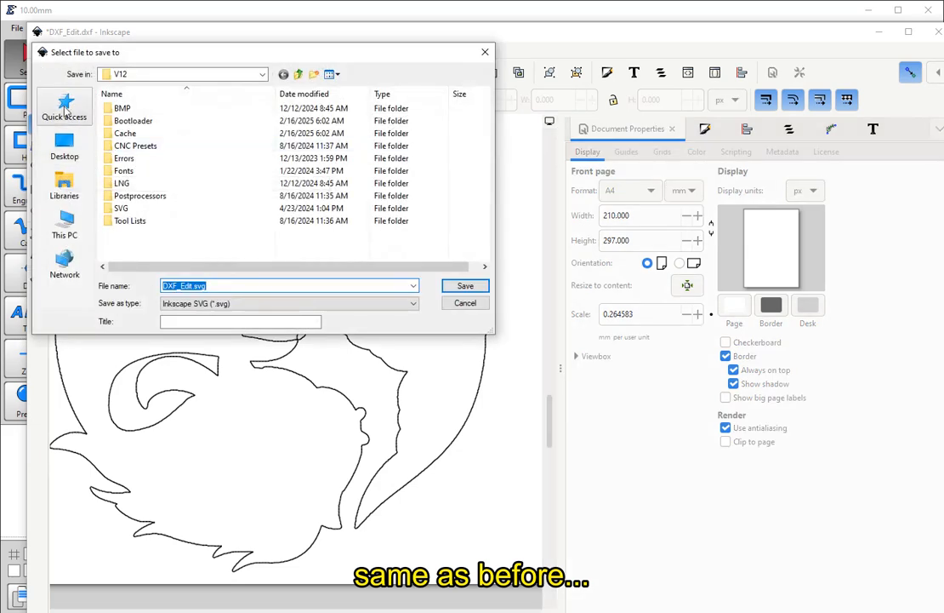
{"action": "left_click", "coordinate": [66, 106]}
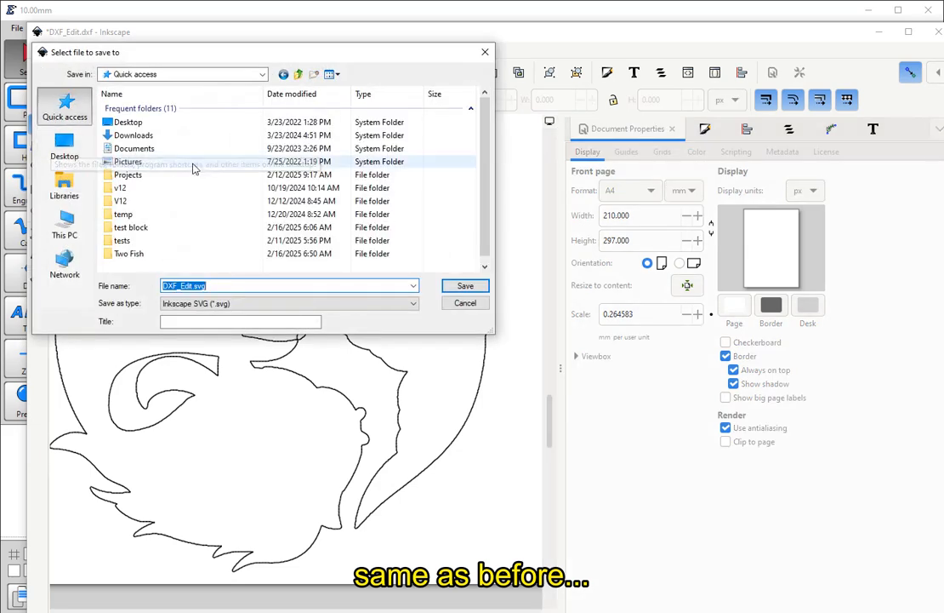
{"action": "double_click", "coordinate": [121, 255]}
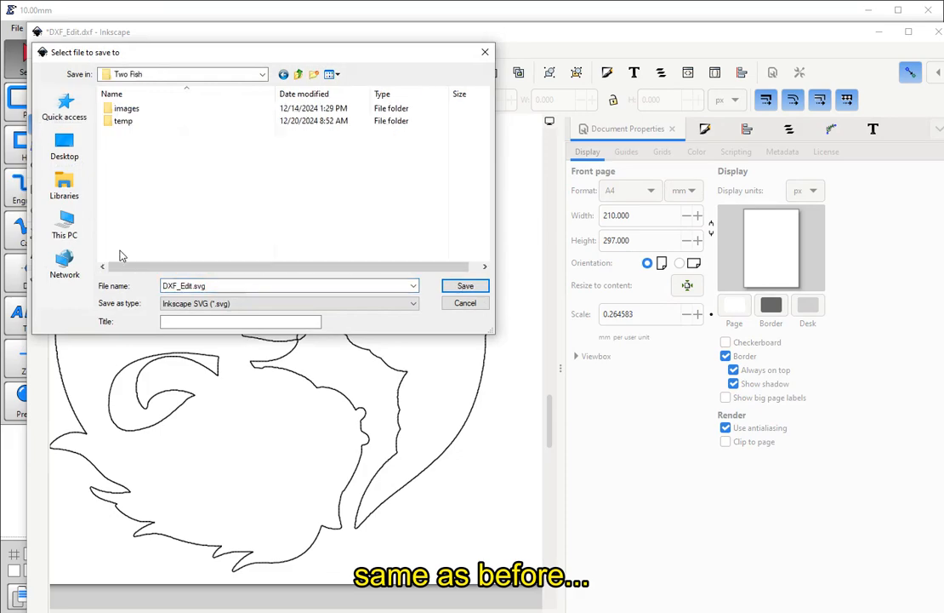
{"action": "left_click", "coordinate": [413, 305]}
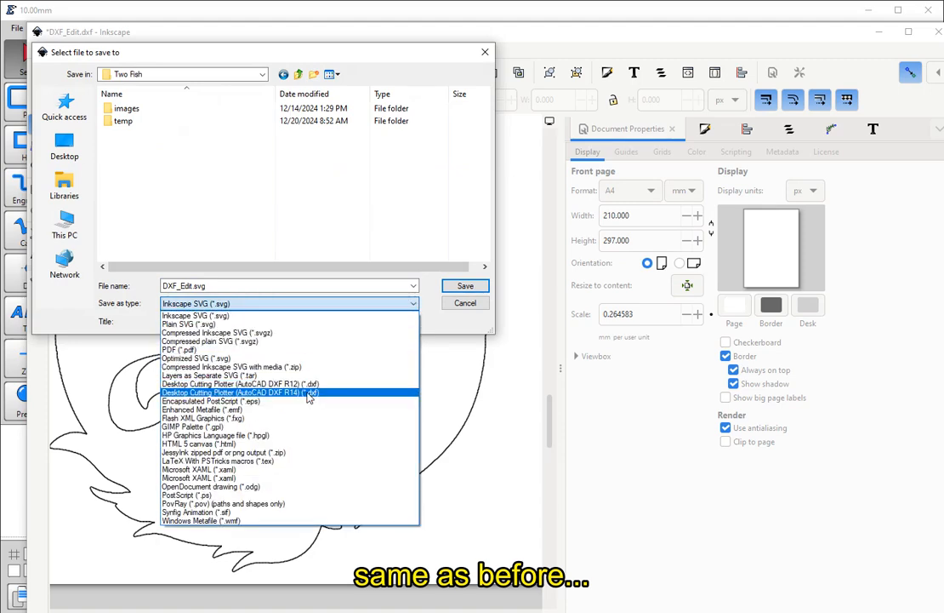
{"action": "left_click", "coordinate": [311, 392]}
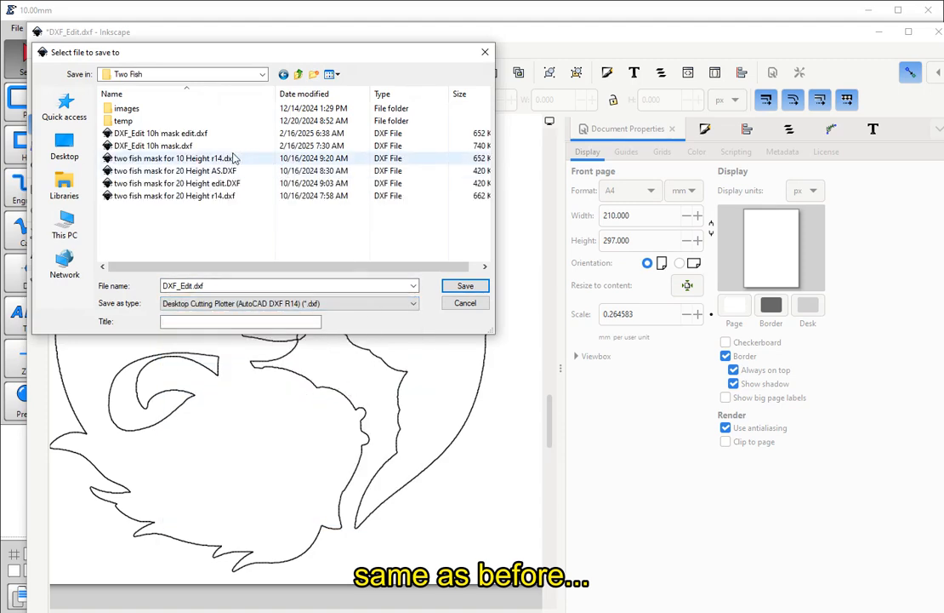
{"action": "left_click", "coordinate": [178, 147]}
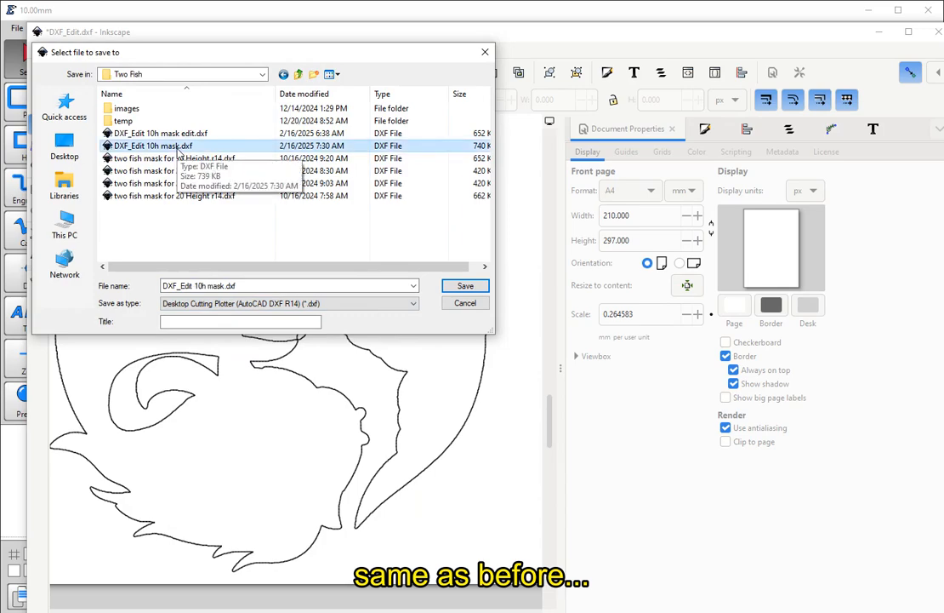
{"action": "double_click", "coordinate": [178, 146]}
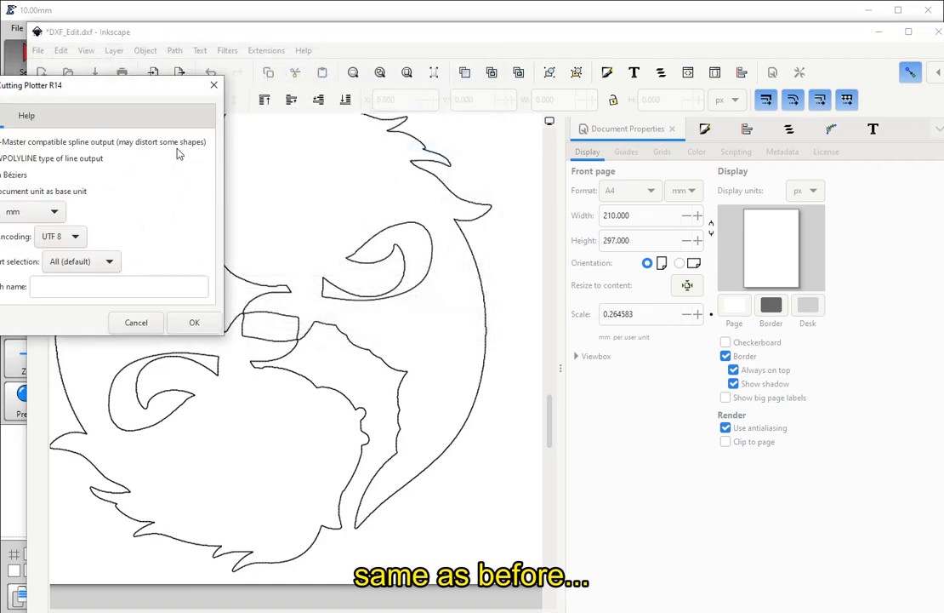
{"action": "left_click_drag", "start_coordinate": [115, 83], "coordinate": [223, 108]}
{"action": "left_click", "coordinate": [321, 350]}
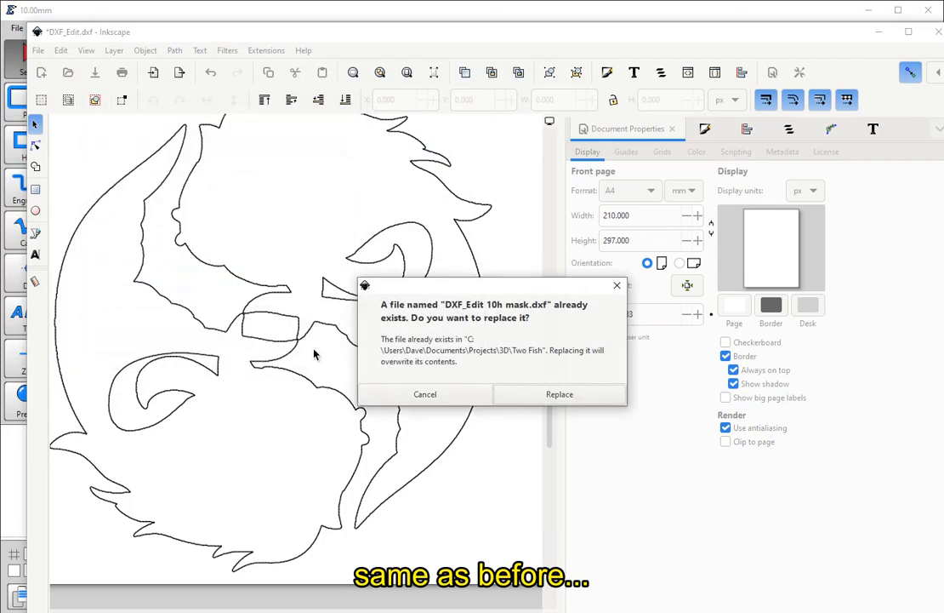
{"action": "left_click", "coordinate": [560, 395]}
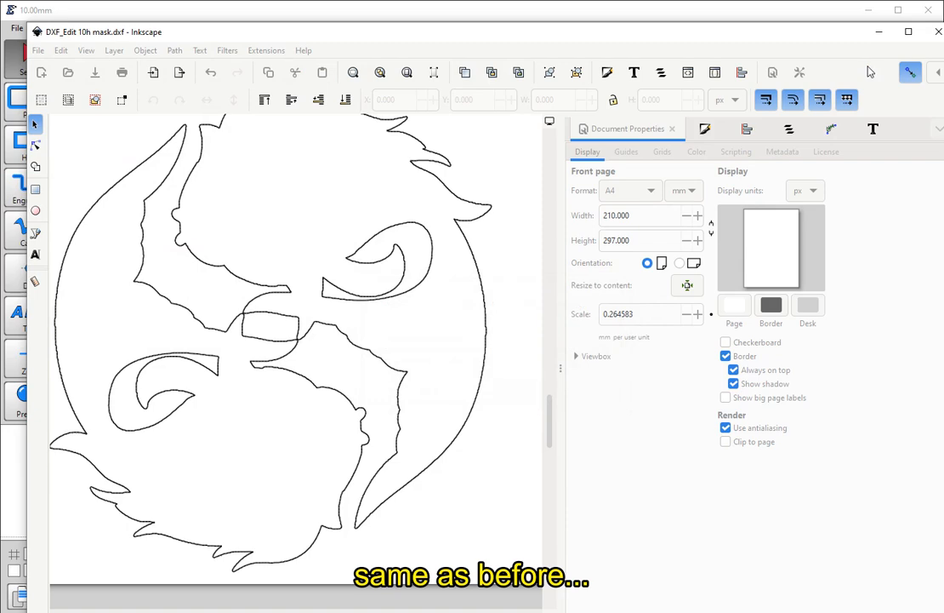
- Close Inkscape and reload the edited drawing in Estlcam with millimetres as the length unit
{"action": "left_click", "coordinate": [936, 36]}
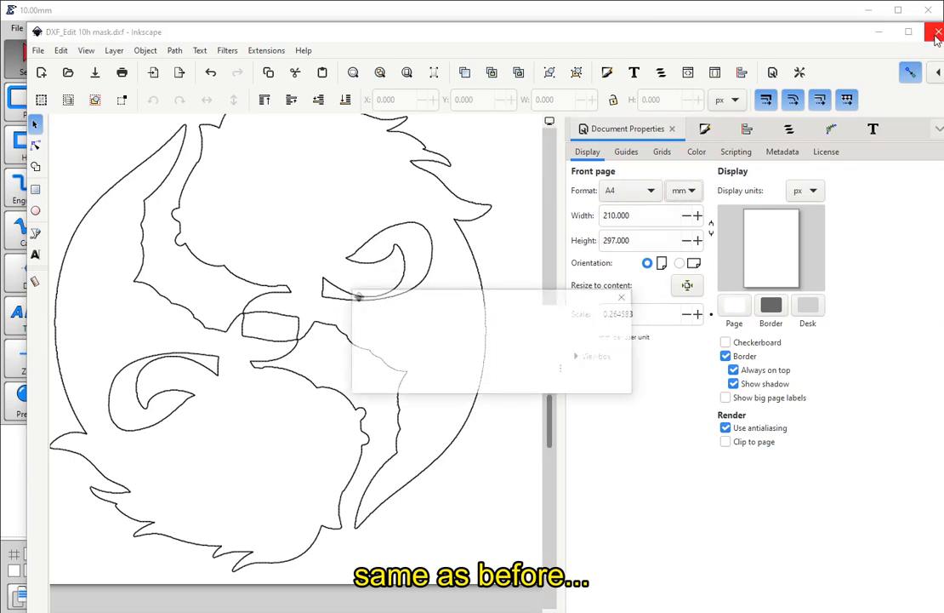
{"action": "left_click", "coordinate": [398, 383]}
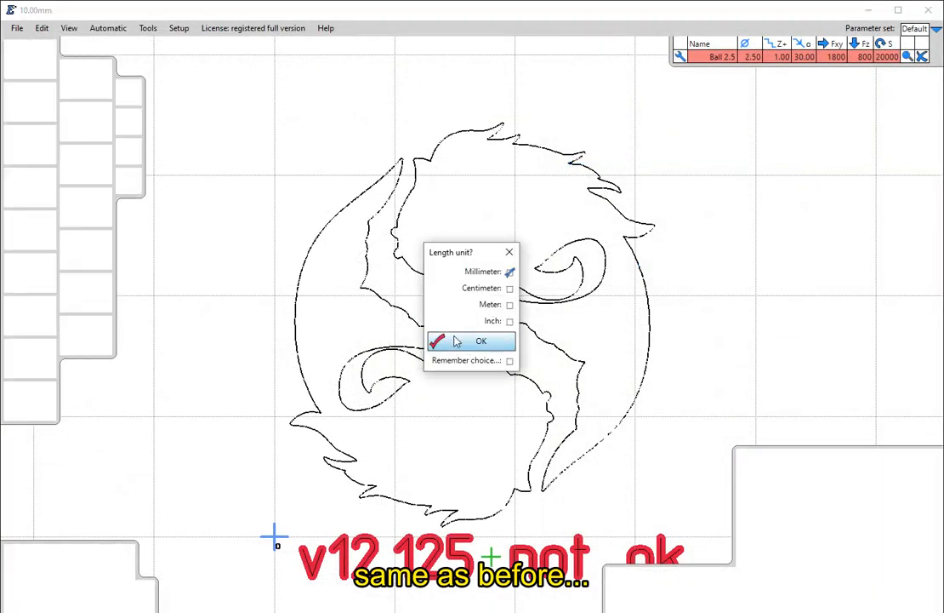
{"action": "left_click", "coordinate": [481, 341]}
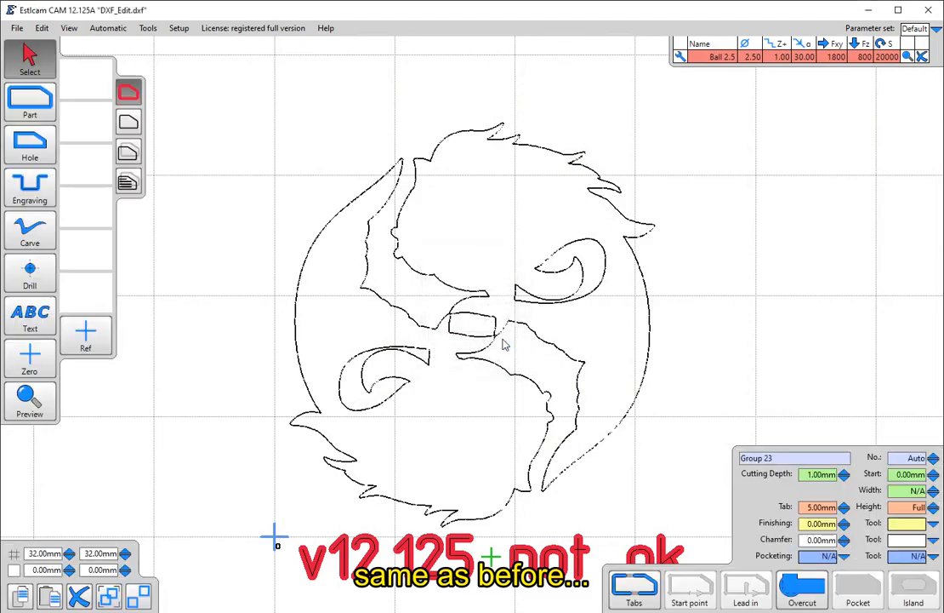
{"action": "scroll", "coordinate": [642, 242], "scroll_direction": "down", "scroll_amount": 1}
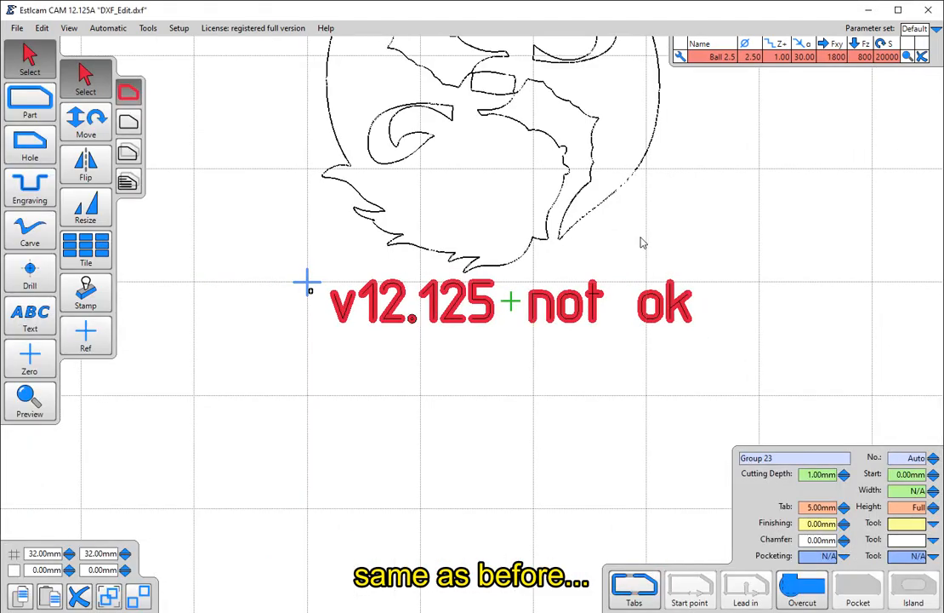
{"action": "left_click_drag", "start_coordinate": [712, 147], "coordinate": [624, 343]}
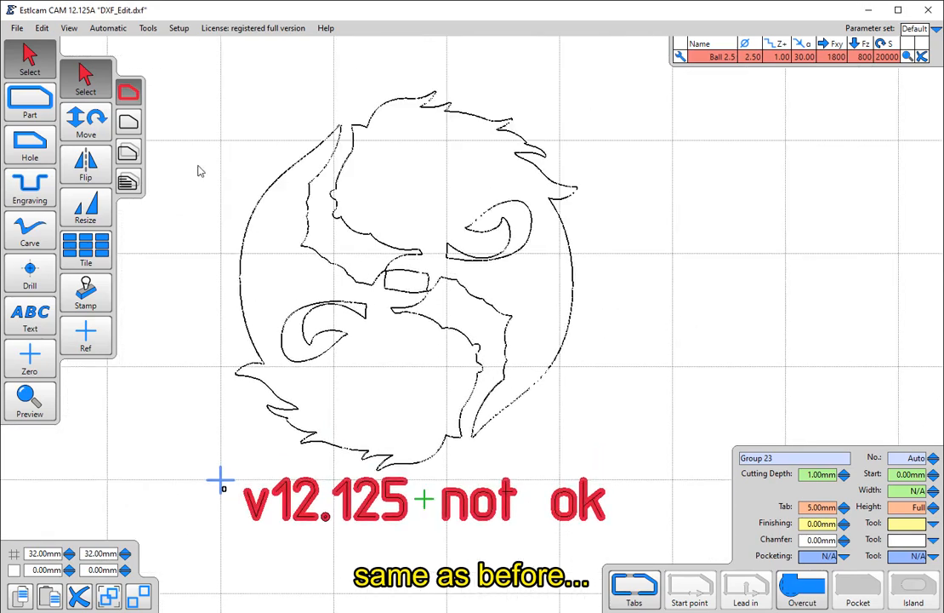
- Open the model twoFish.stl from the Two Fish folder with millimetres as the length unit
{"action": "left_click", "coordinate": [17, 29]}
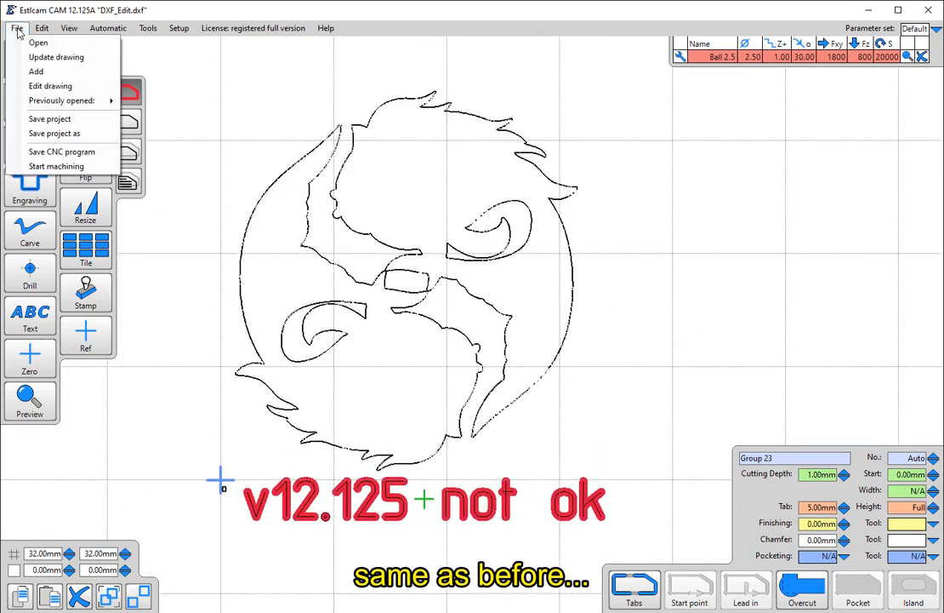
{"action": "left_click", "coordinate": [27, 41]}
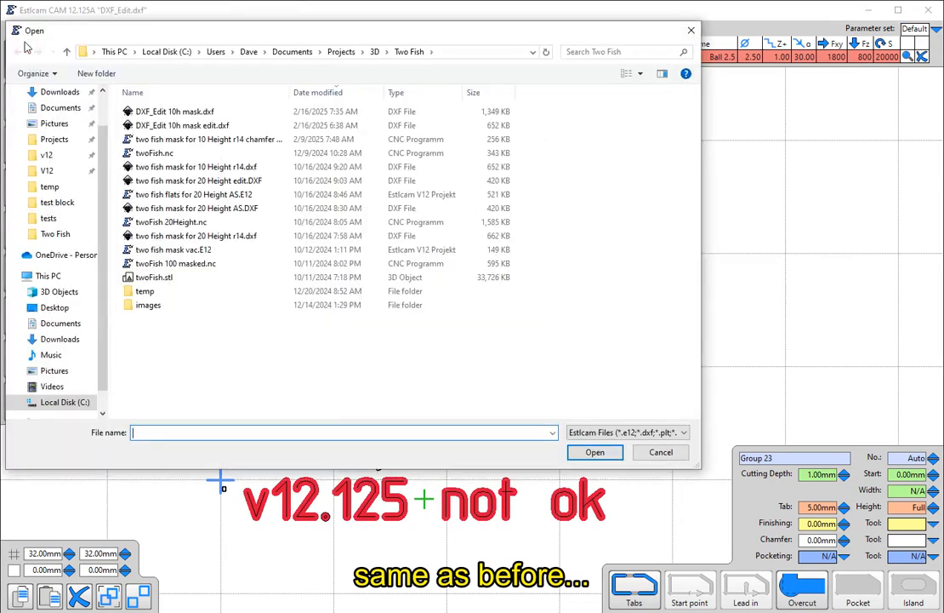
{"action": "left_click", "coordinate": [191, 277]}
{"action": "double_click", "coordinate": [190, 277]}
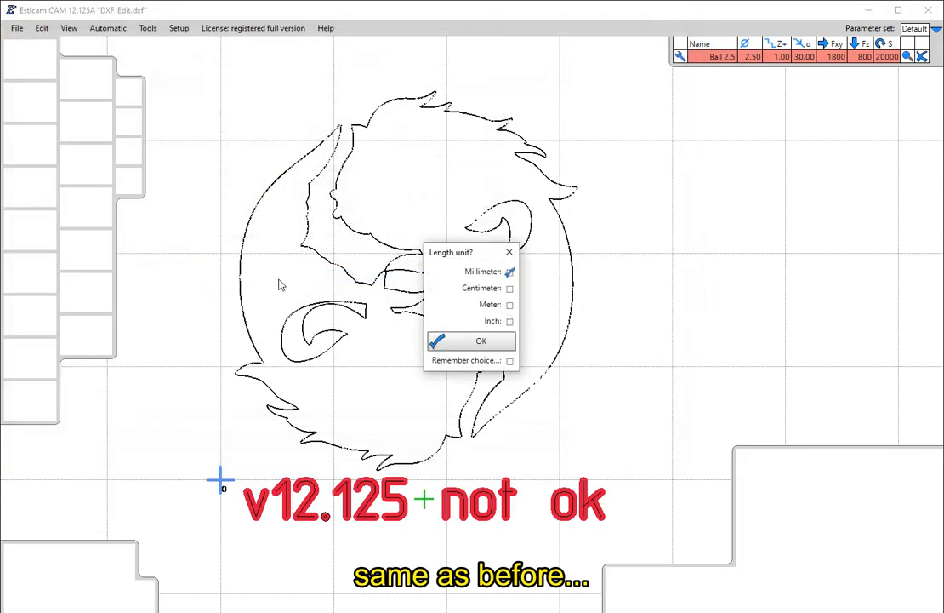
{"action": "left_click", "coordinate": [481, 343]}
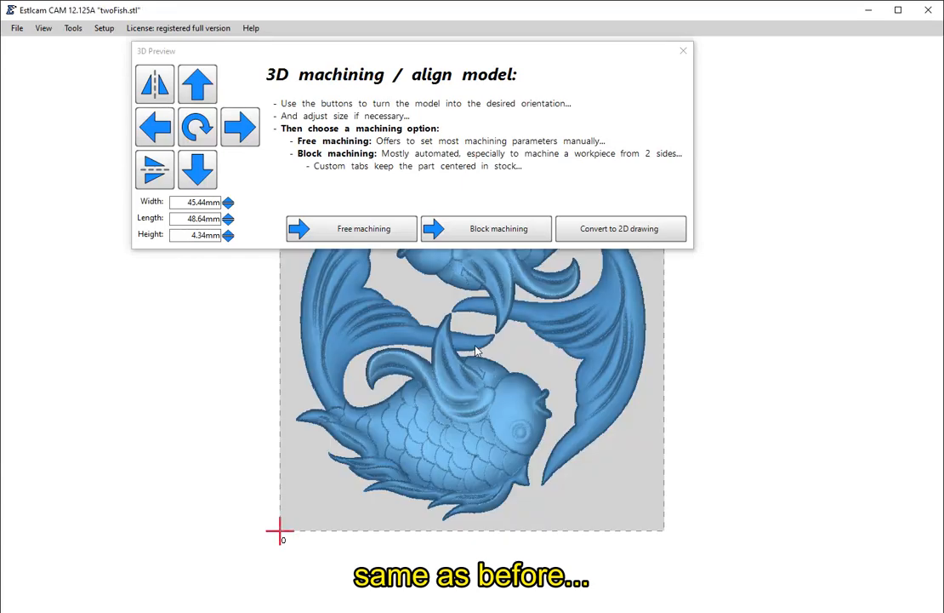
- Scale the fish model to a height of 10 mm and start free machining
{"action": "left_click", "coordinate": [180, 235]}
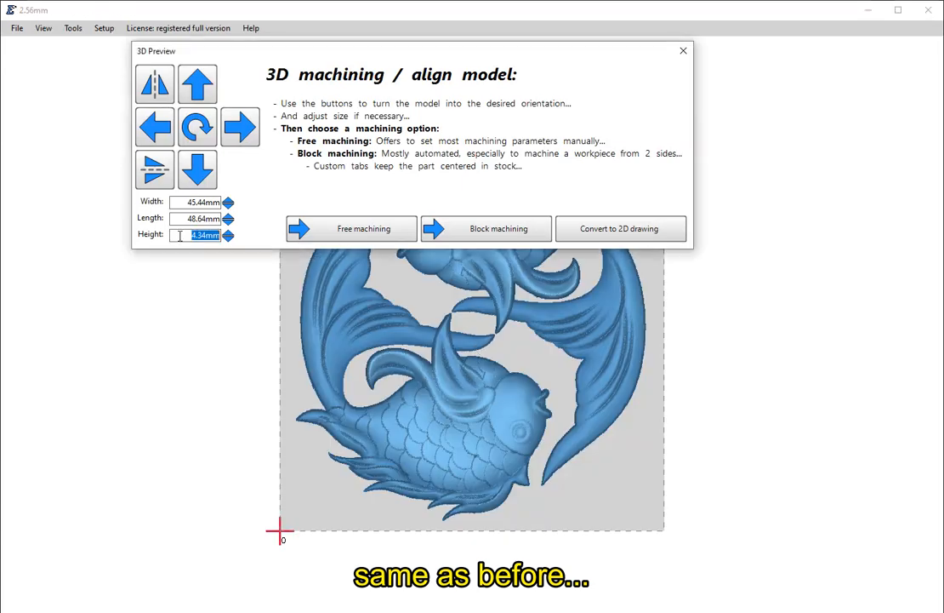
{"action": "type", "text": "10"}
{"action": "key", "text": "Return"}
{"action": "left_click", "coordinate": [317, 237]}
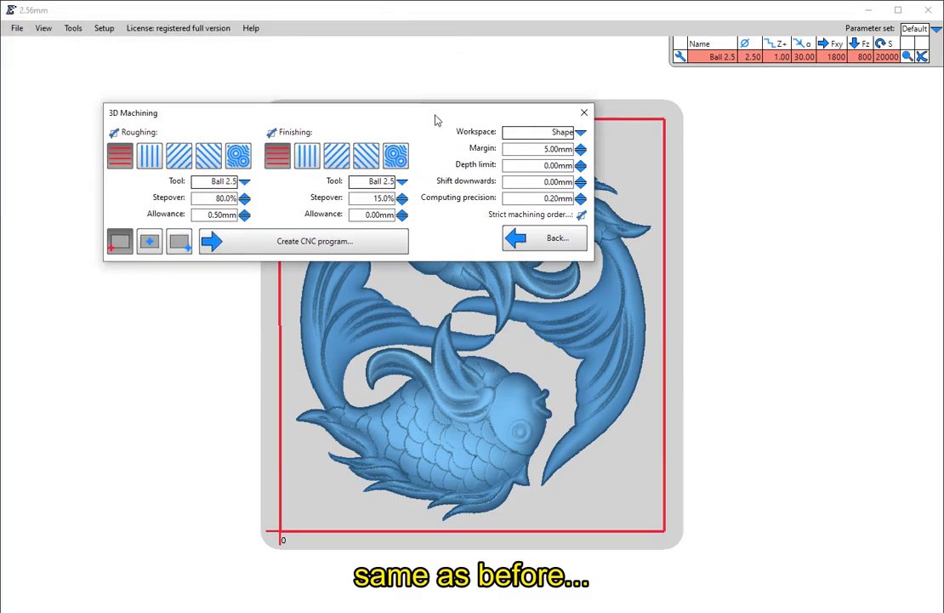
- Set the workspace to Mask using "DXF_Edit 10h mask.dxf" in millimetres, and close the 3D machining settings to check the mask's alignment
{"action": "left_click", "coordinate": [602, 139]}
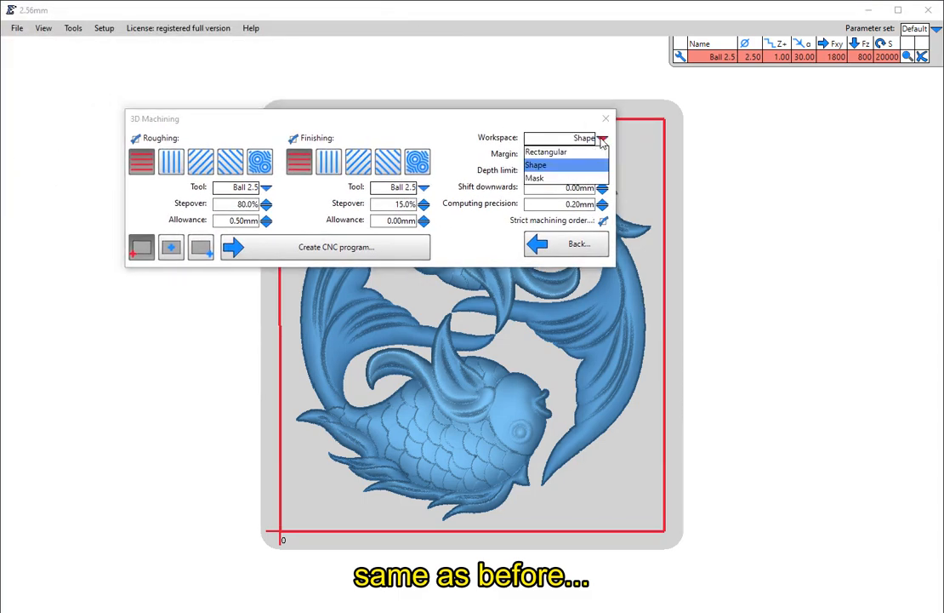
{"action": "left_click", "coordinate": [557, 170]}
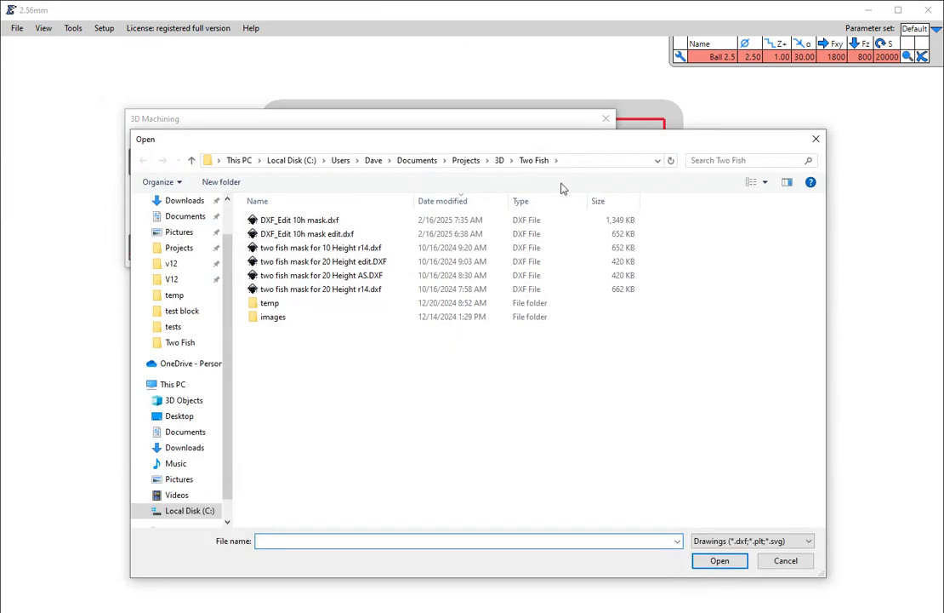
{"action": "double_click", "coordinate": [314, 221]}
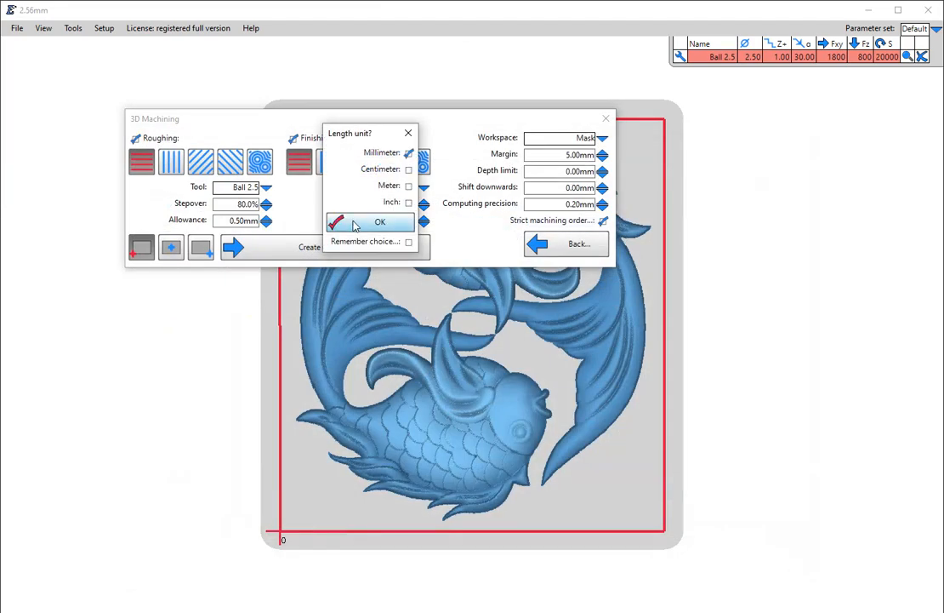
{"action": "left_click", "coordinate": [356, 223]}
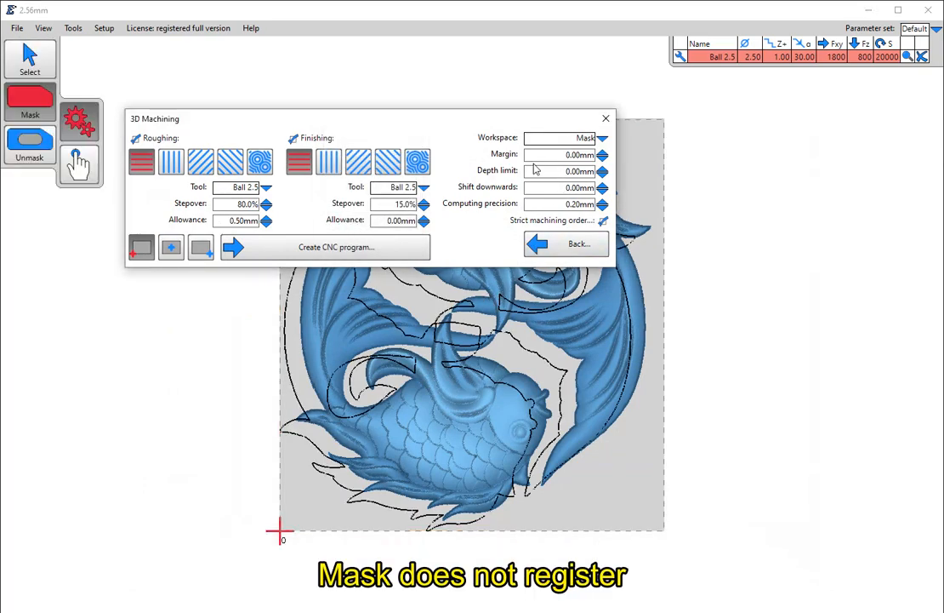
{"action": "left_click", "coordinate": [606, 118]}
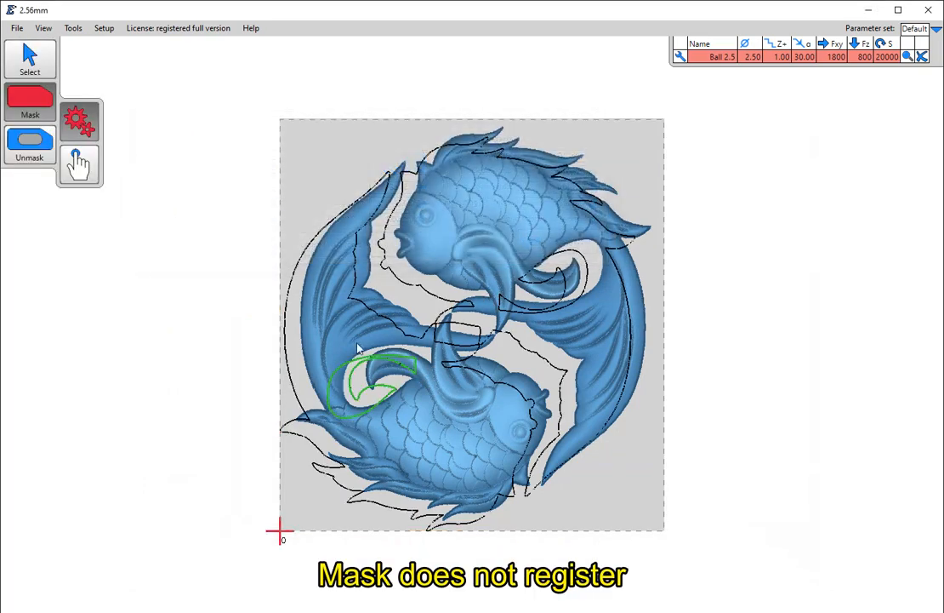